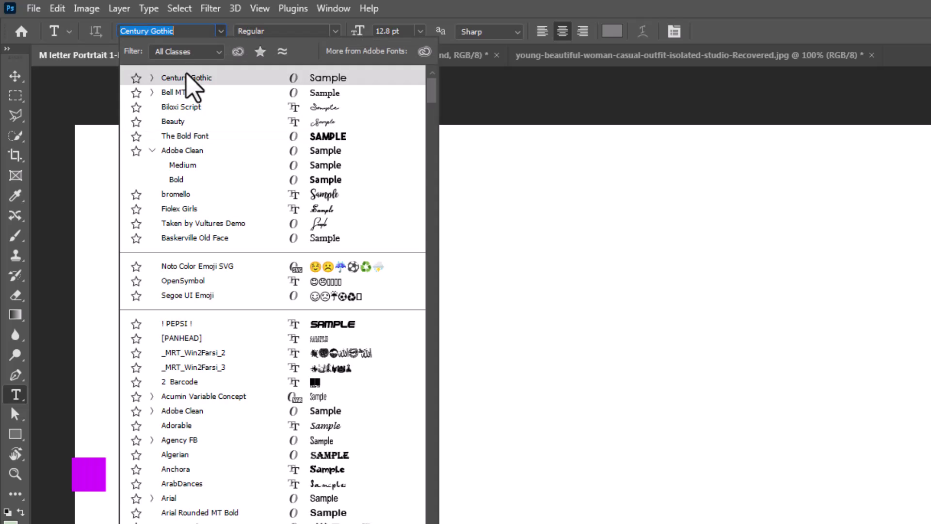
- Set the text font to Century Gothic Bold at a size of 230 pt
click(186, 78)
click(331, 32)
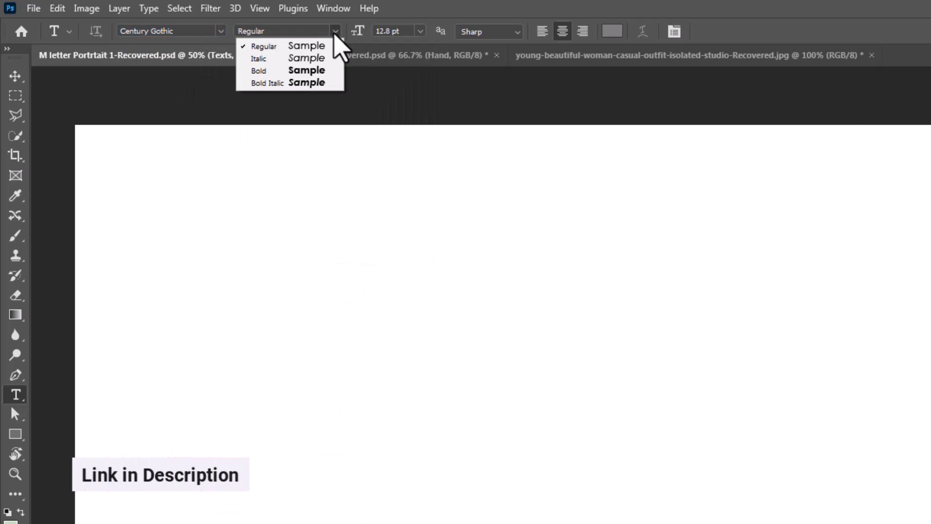
click(264, 70)
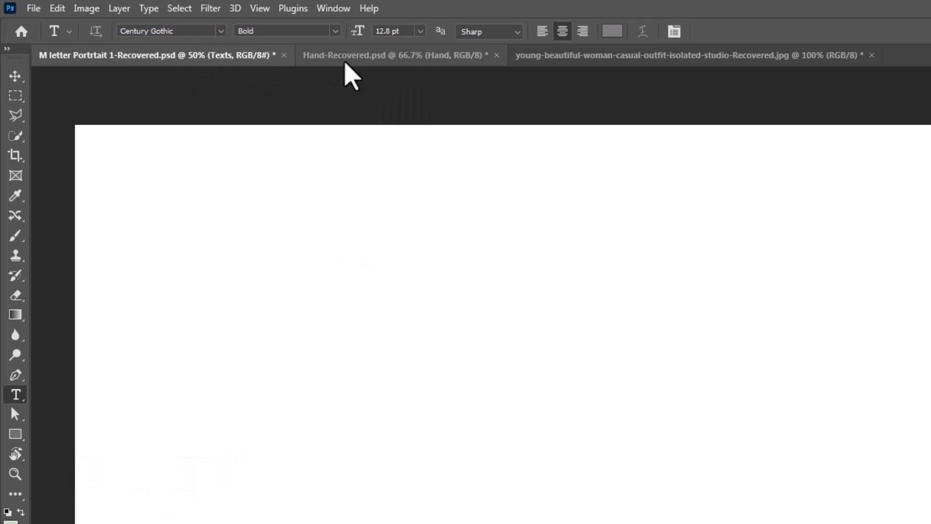
click(401, 31)
text(72)
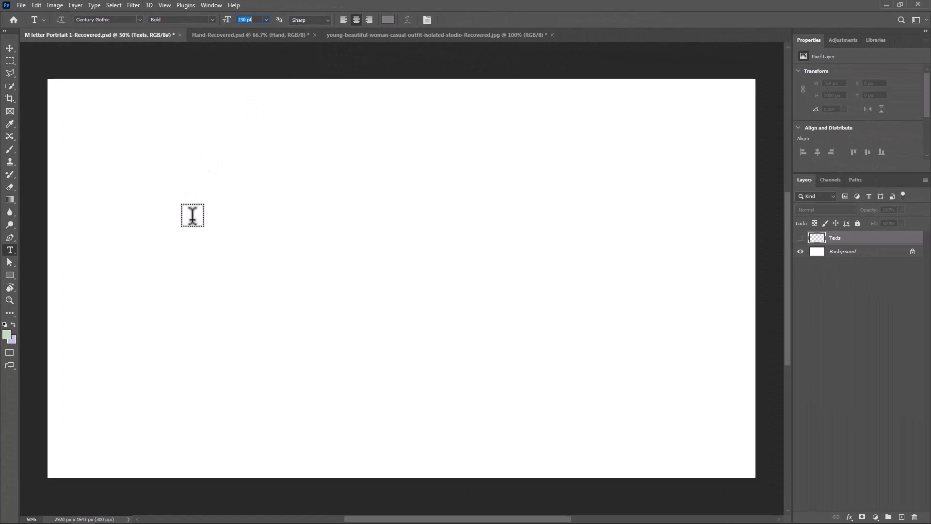
- Add the letter "M" as a new text layer on the white canvas
click(173, 224)
text(M)
click(463, 19)
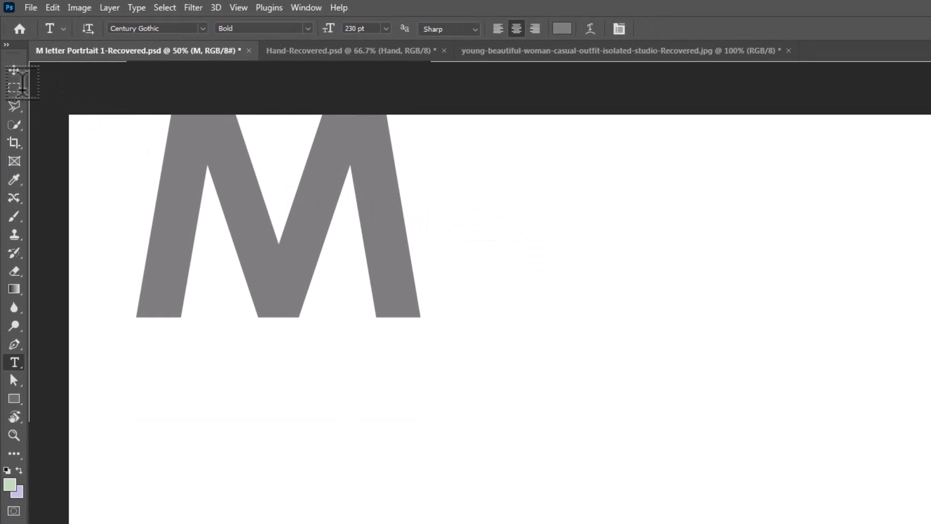
- Center the M horizontally and vertically on the whole canvas and clear the selection
click(14, 70)
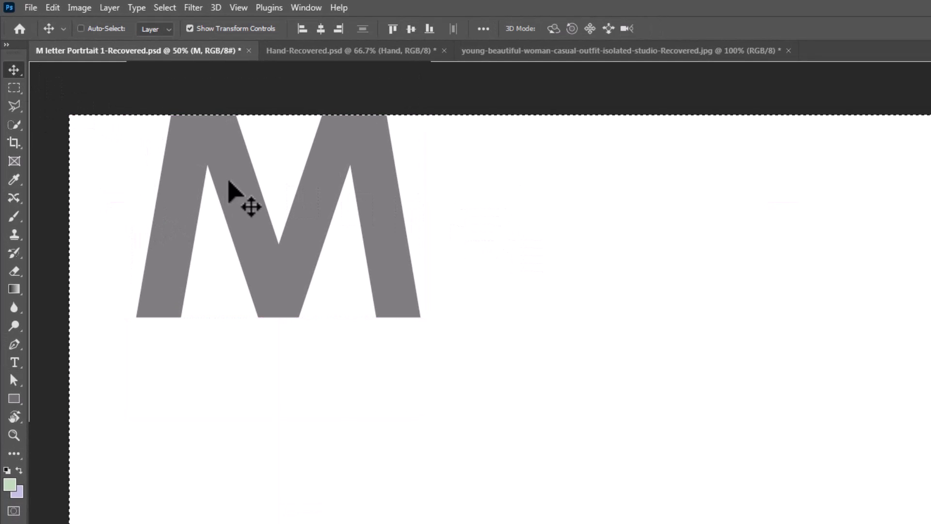
key(ctrl+a)
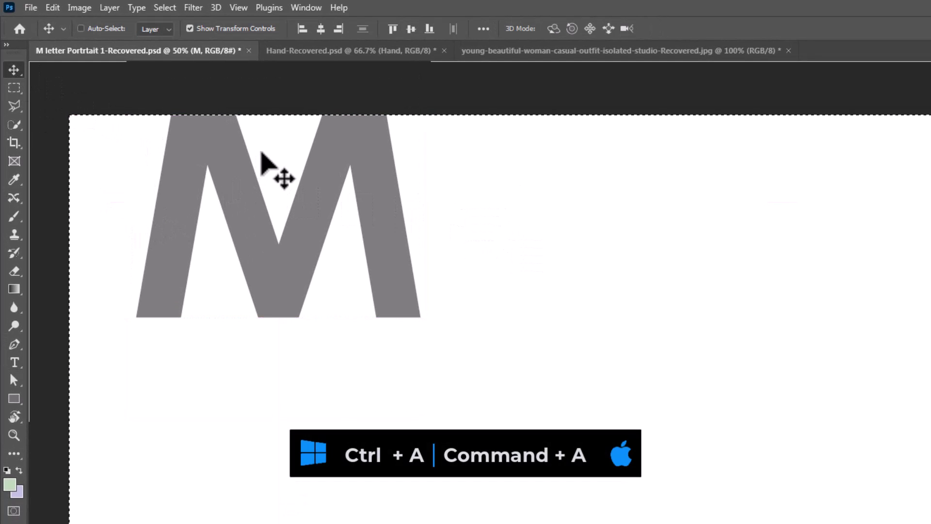
click(322, 29)
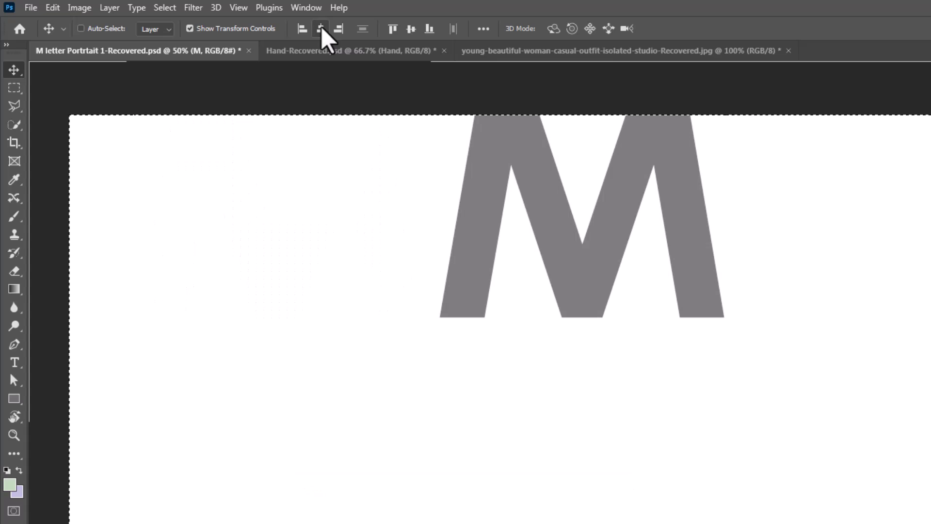
click(411, 29)
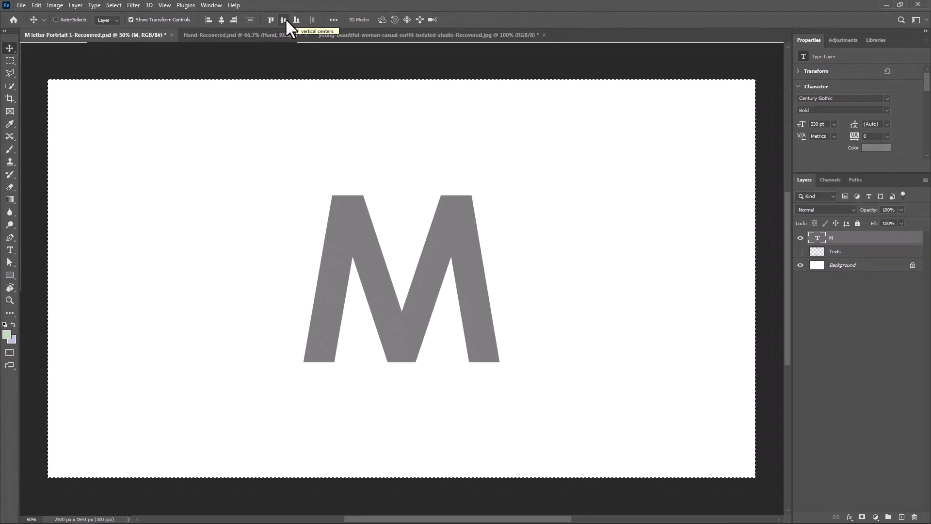
key(ctrl+d)
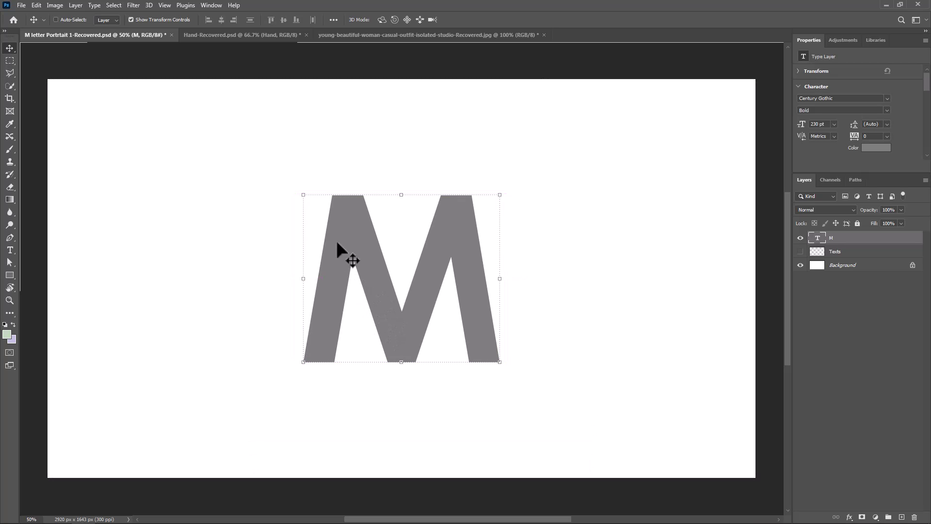
- Bring the photo of the woman into the M letter document above the letter and set its opacity to 76%
click(351, 36)
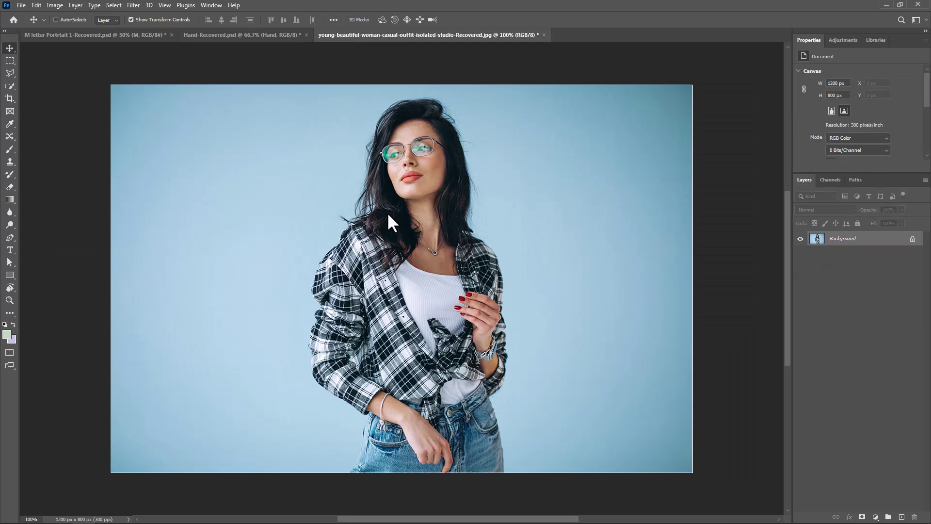
drag(472, 262, 426, 321)
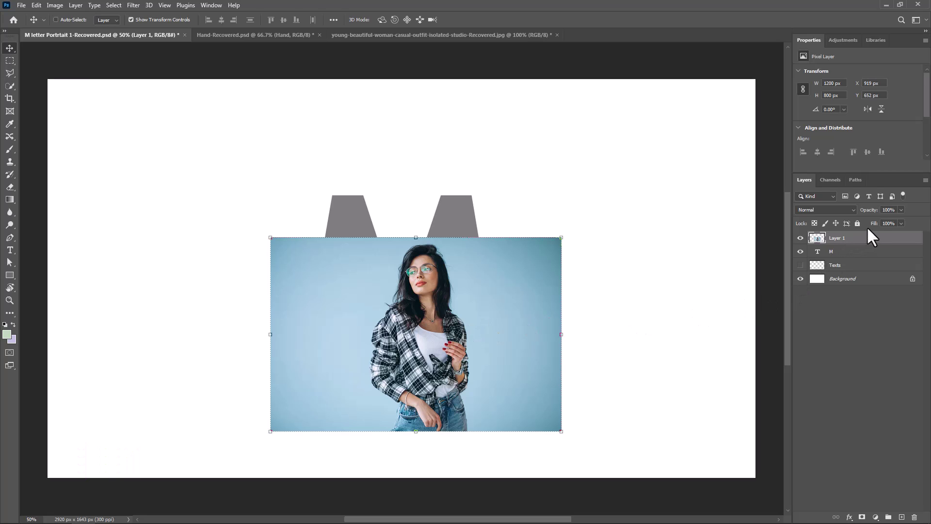
drag(865, 215, 864, 217)
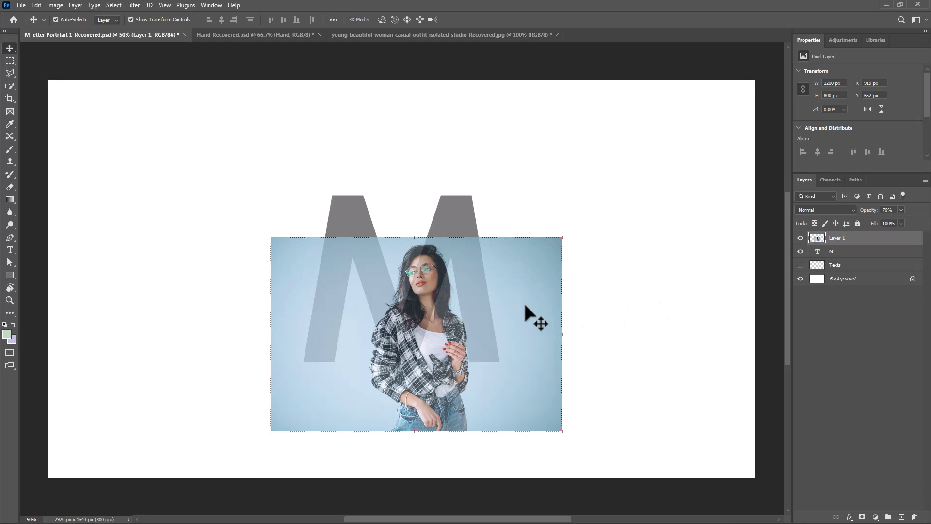
- Enlarge the photo to about 1826 by 1218 px and position it so the face lies over the M's right leg
key(ctrl+t)
drag(416, 237, 447, 248)
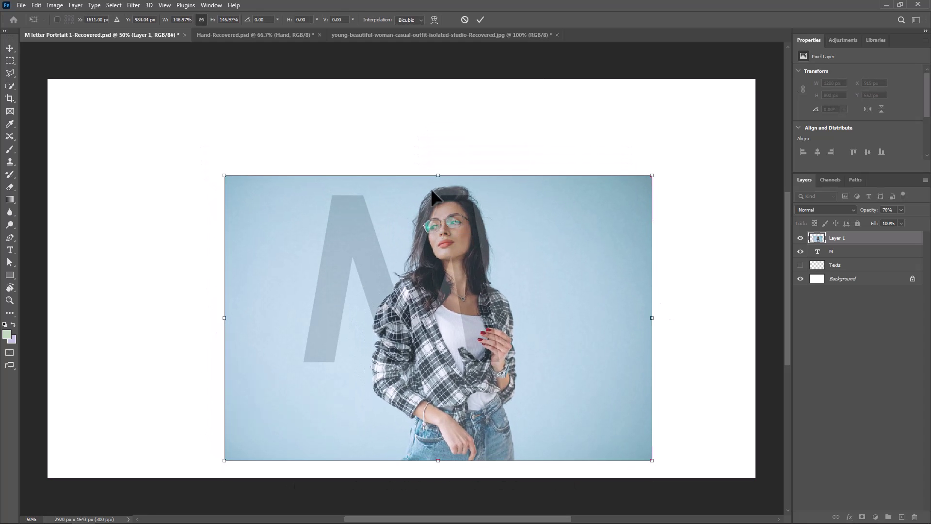
drag(438, 175, 439, 169)
mouse_move(440, 224)
mouse_down()
mouse_move(454, 213)
mouse_move(454, 223)
mouse_up()
key(Return)
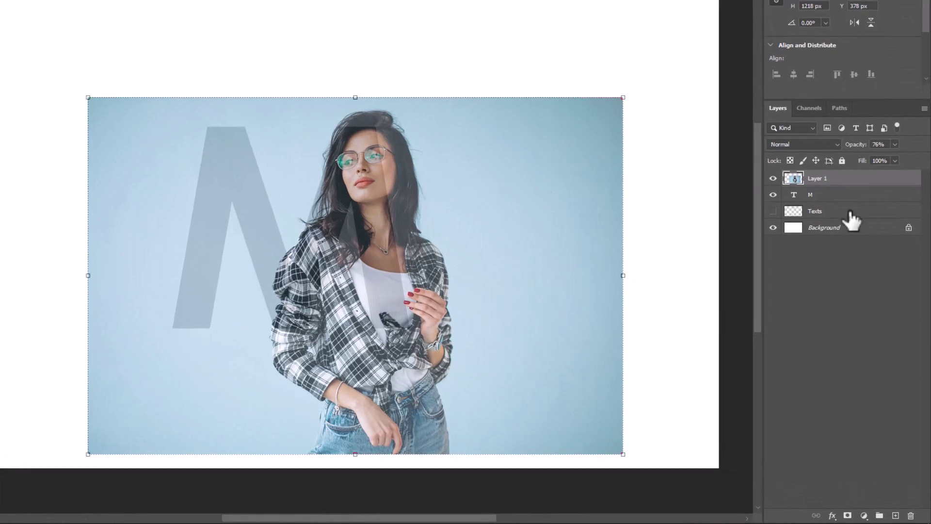
- Set the photo layer's opacity to 100%
click(878, 144)
text(100)
key(Return)
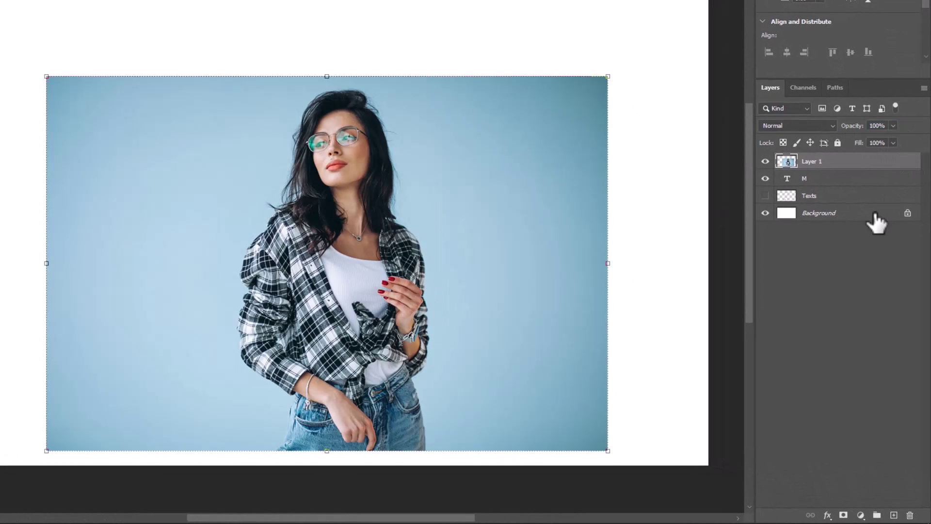
- Convert the photo layer to a smart object and clip it to the M text layer
right_click(850, 170)
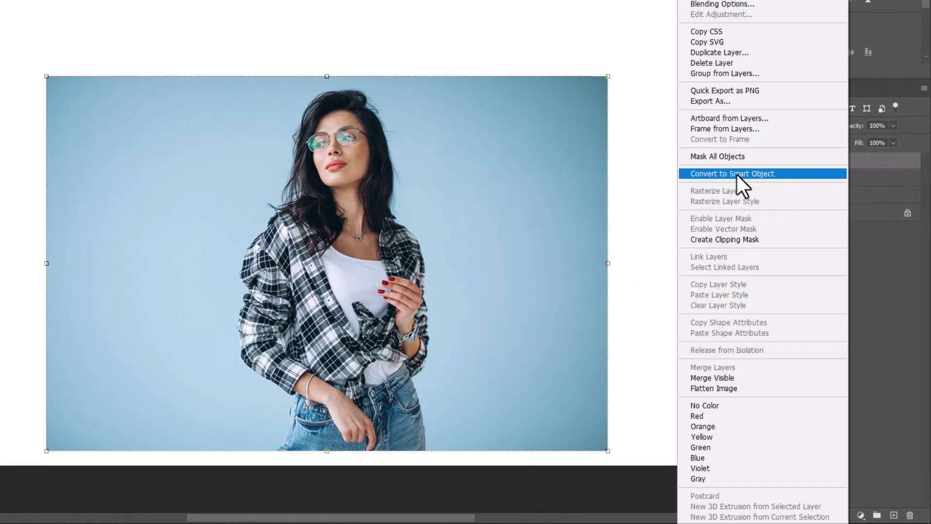
click(737, 174)
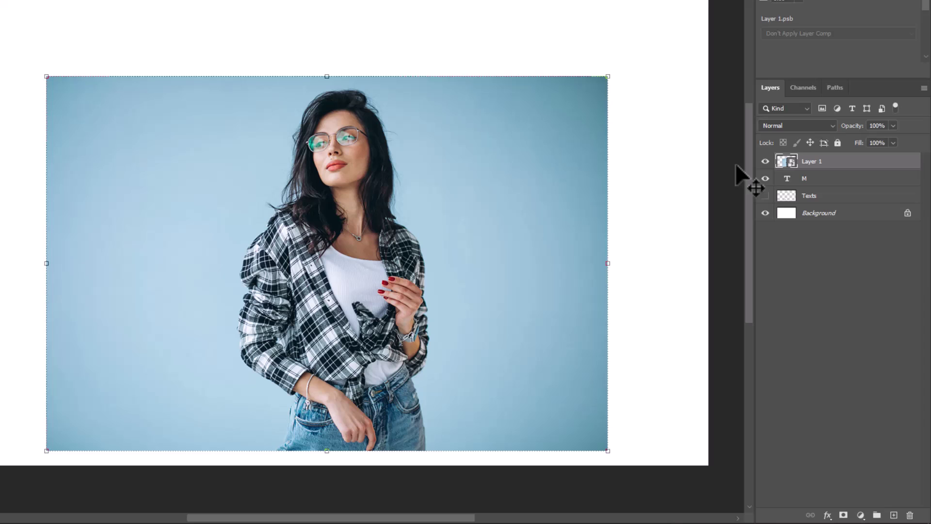
right_click(833, 173)
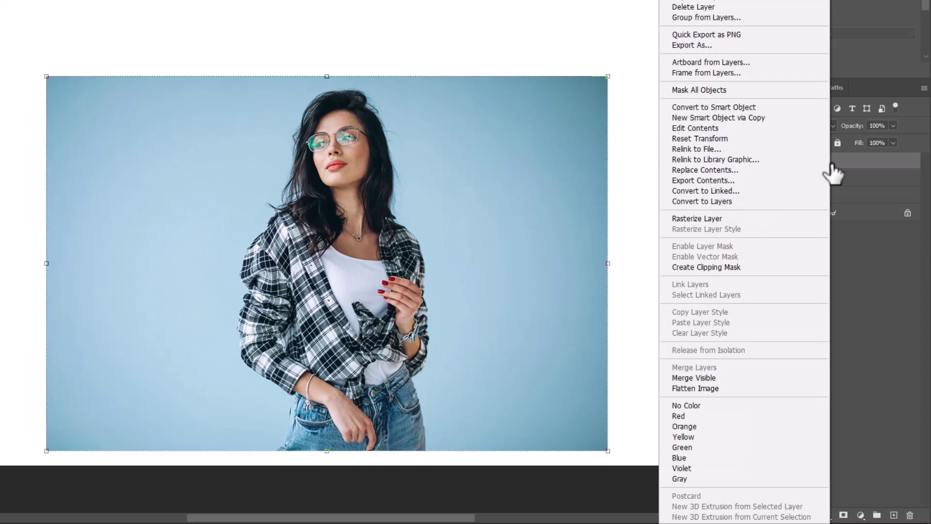
click(696, 267)
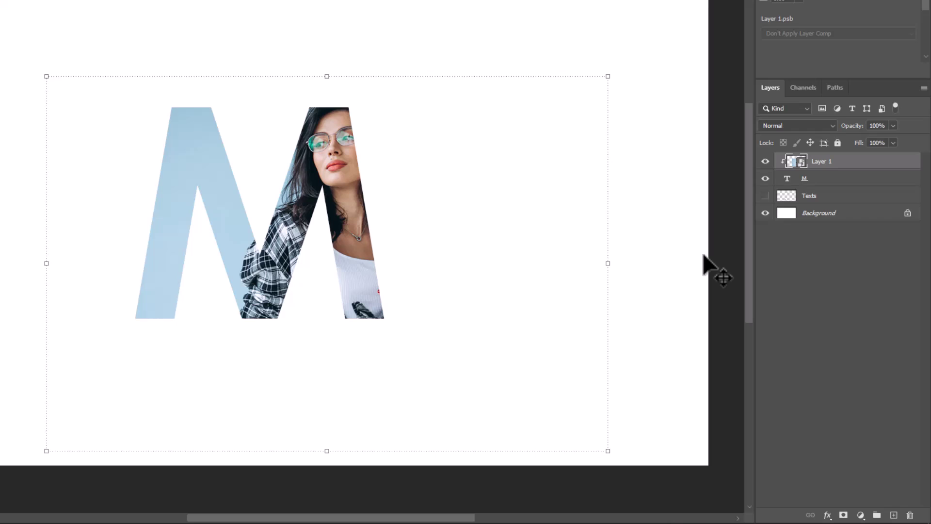
- Add an inner shadow to the M layer with 28% opacity, -24° angle, 28 px distance and 29 px size
click(851, 179)
click(827, 515)
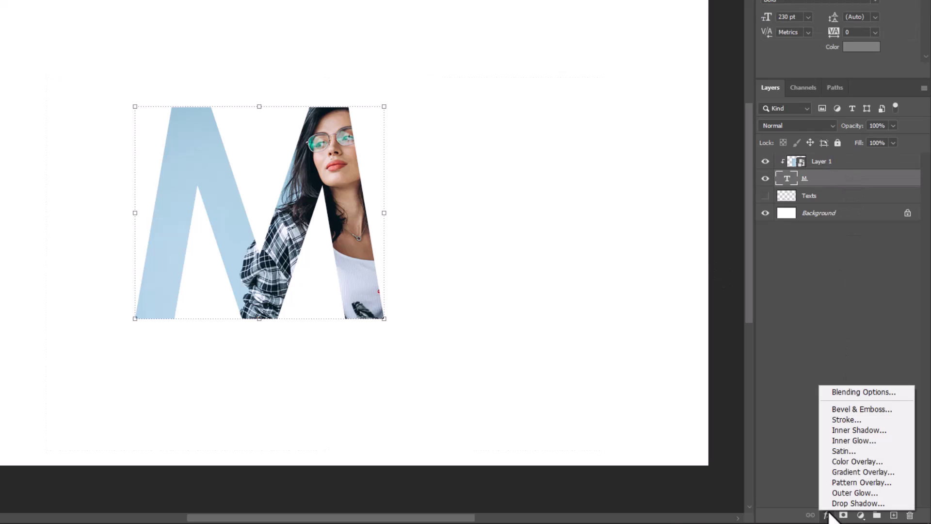
click(849, 429)
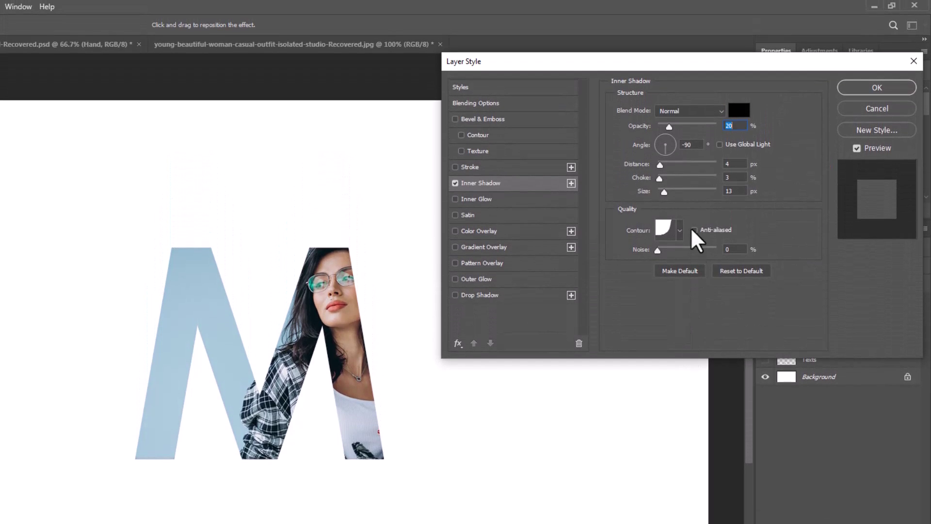
click(698, 125)
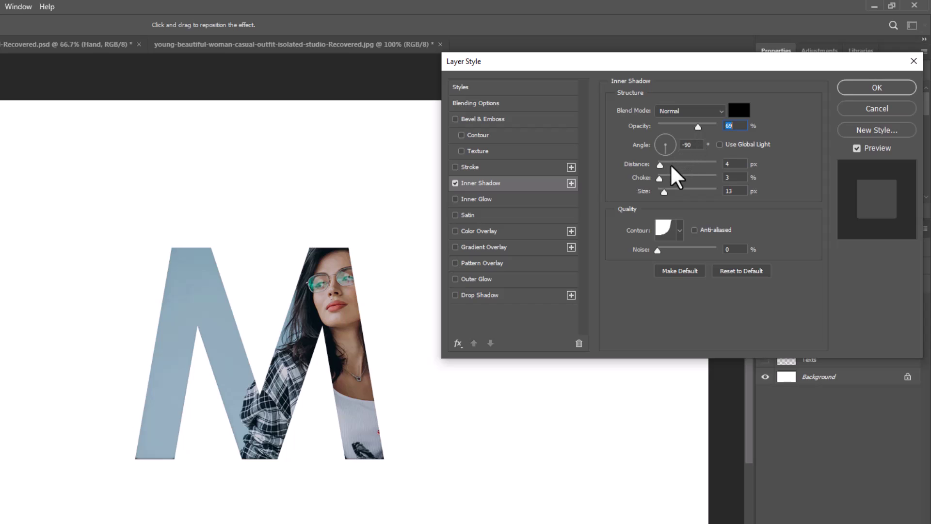
drag(664, 191, 679, 164)
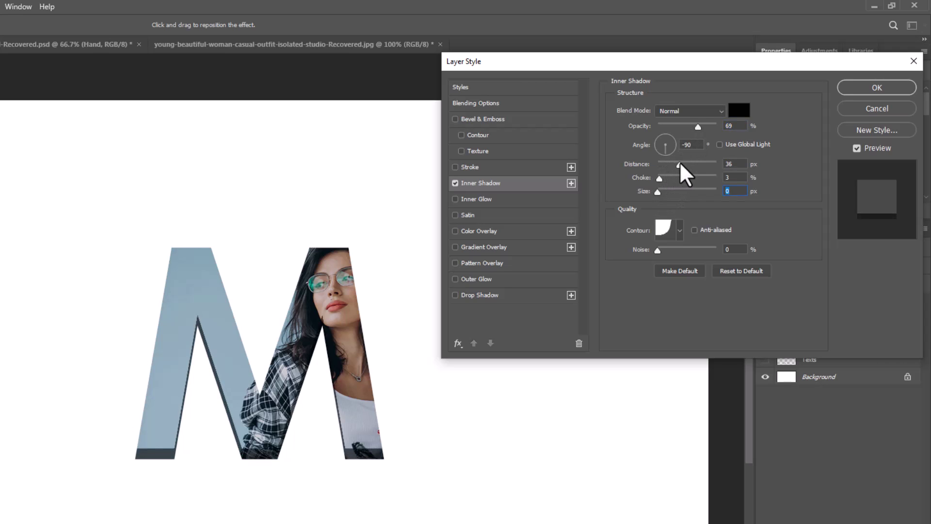
mouse_move(313, 390)
mouse_down()
mouse_move(304, 380)
mouse_move(311, 400)
mouse_move(315, 388)
mouse_move(312, 405)
mouse_up()
drag(658, 192, 669, 192)
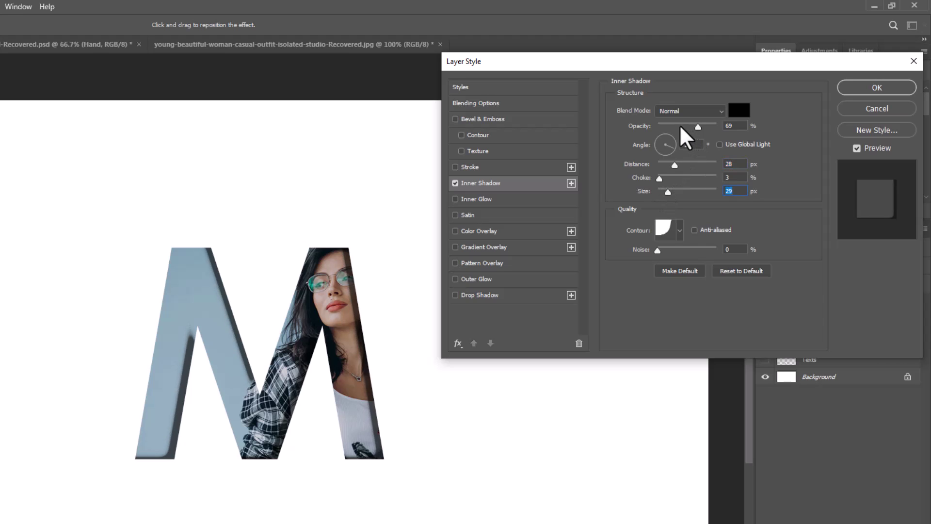
drag(681, 127, 674, 127)
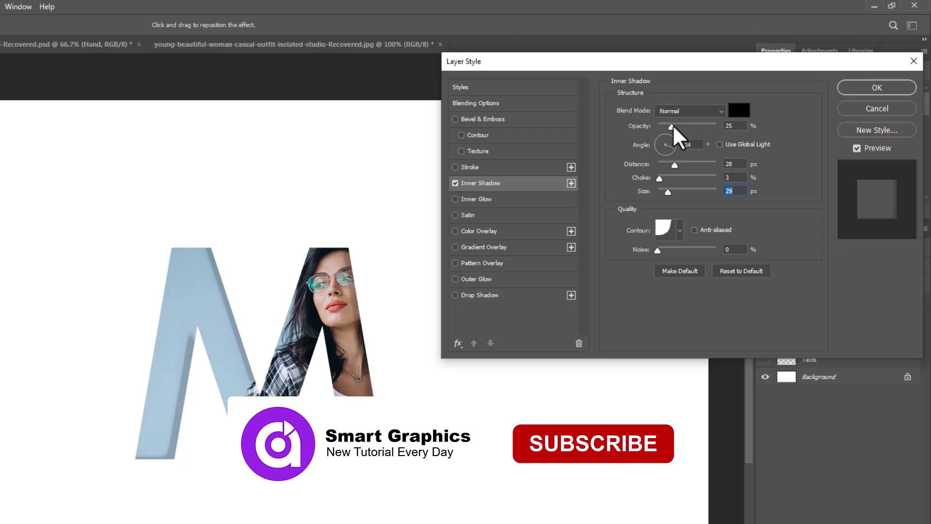
- Give the inner shadow a linear contour, -9° angle, 36 px distance and about 47% opacity, and apply the layer style
click(680, 231)
click(606, 260)
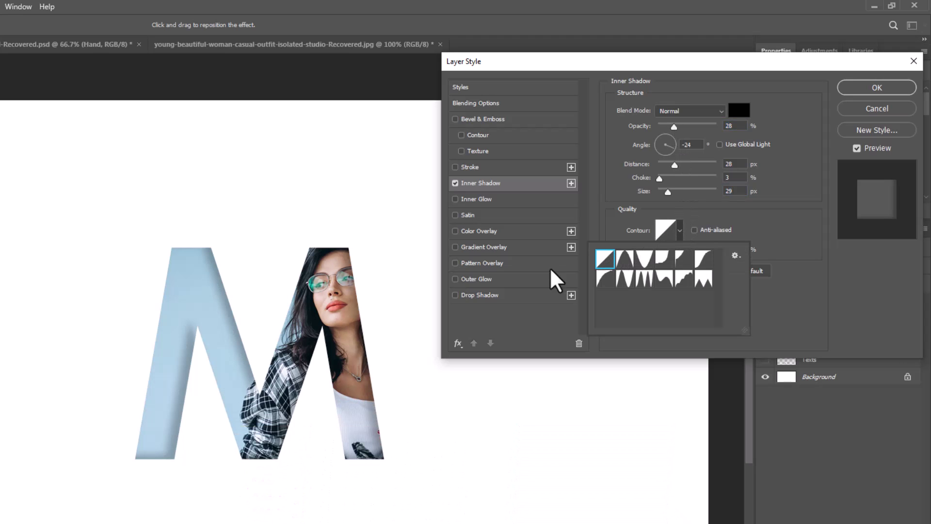
drag(291, 403, 287, 402)
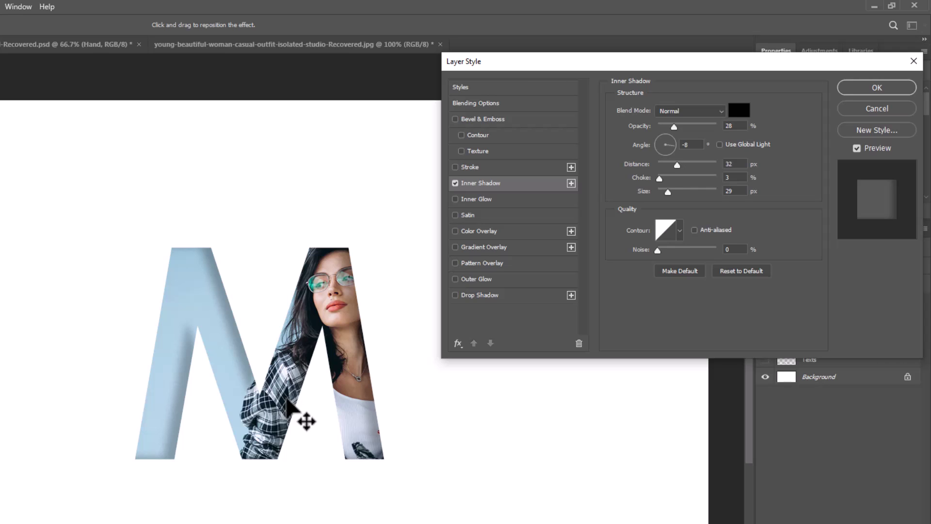
drag(287, 403, 297, 395)
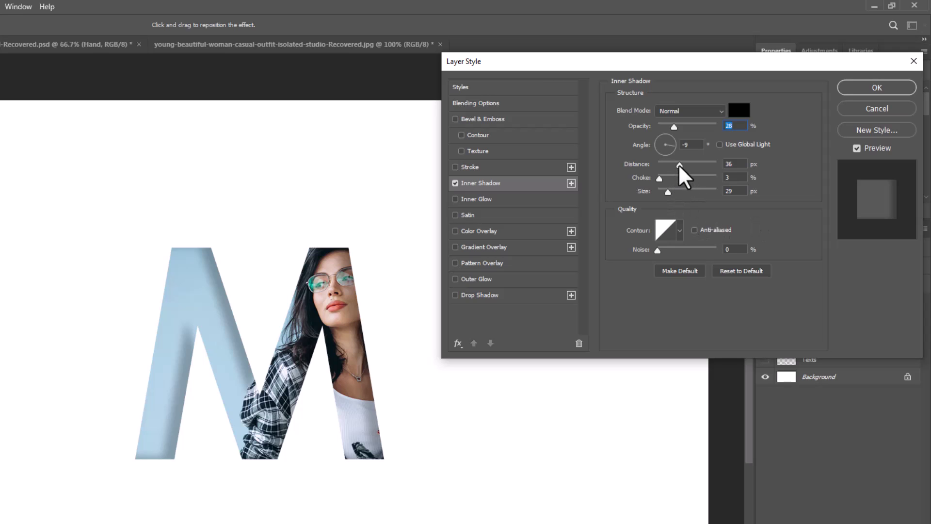
drag(674, 126, 682, 126)
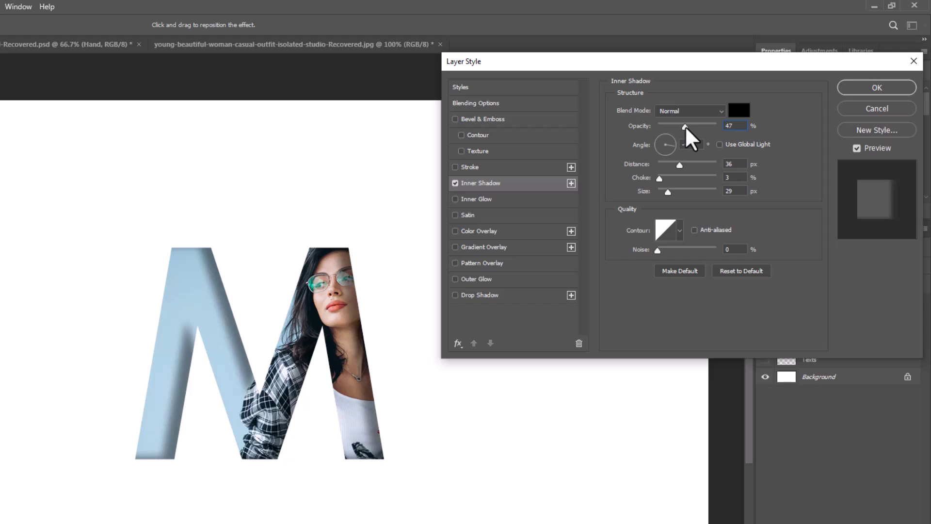
drag(685, 126, 685, 126)
click(872, 86)
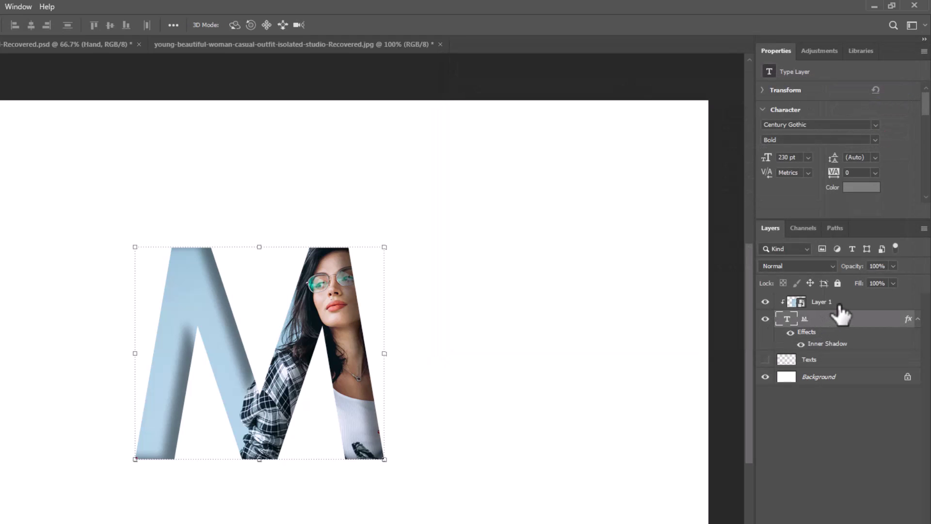
- Select the whole hand in the Hand document with the Quick Selection tool, excluding the dark gap below the index finger
click(840, 305)
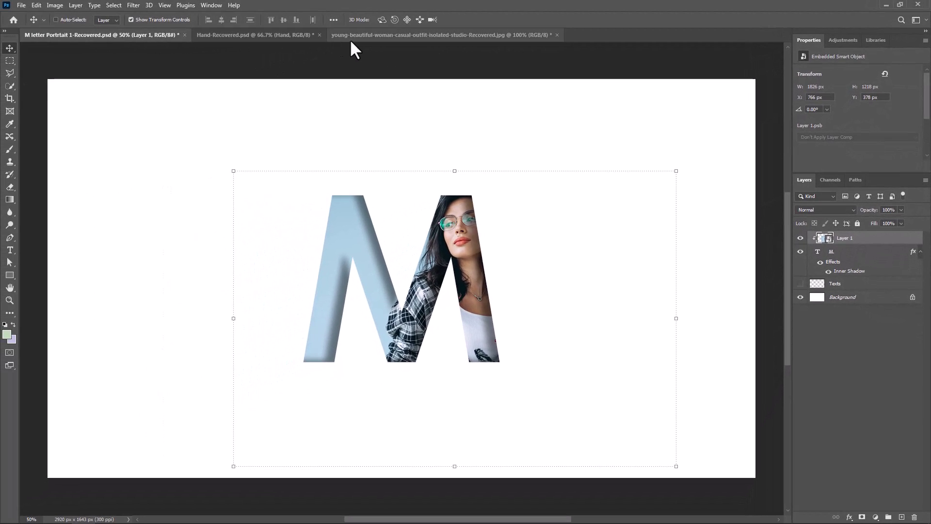
click(310, 35)
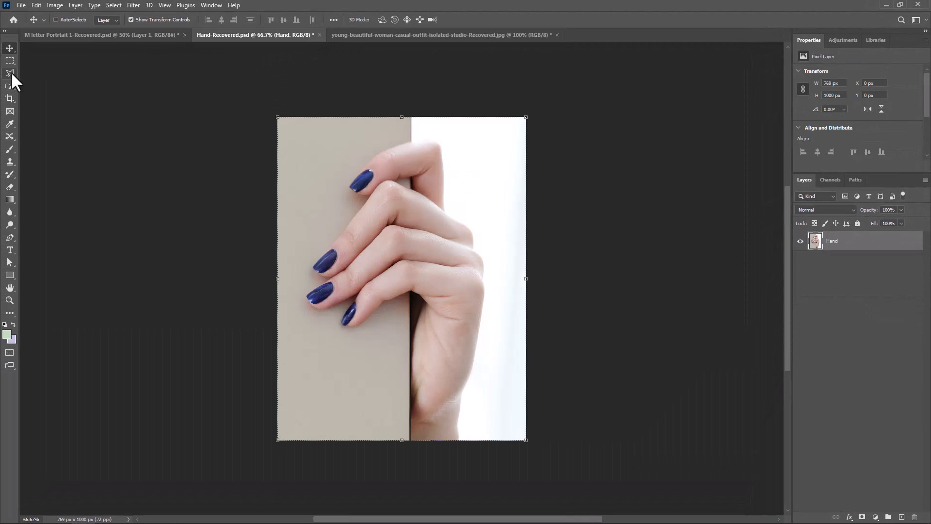
click(9, 86)
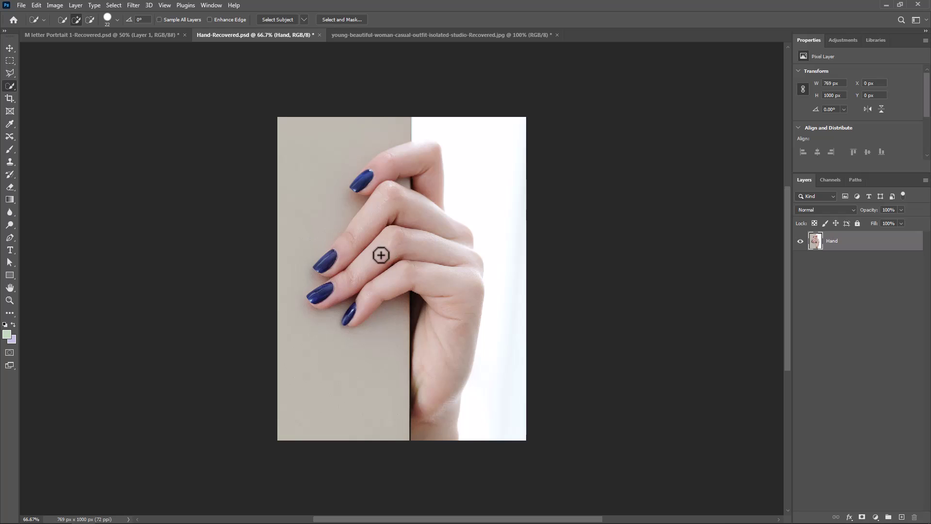
mouse_move(347, 280)
mouse_down()
mouse_move(415, 234)
mouse_move(432, 242)
mouse_up()
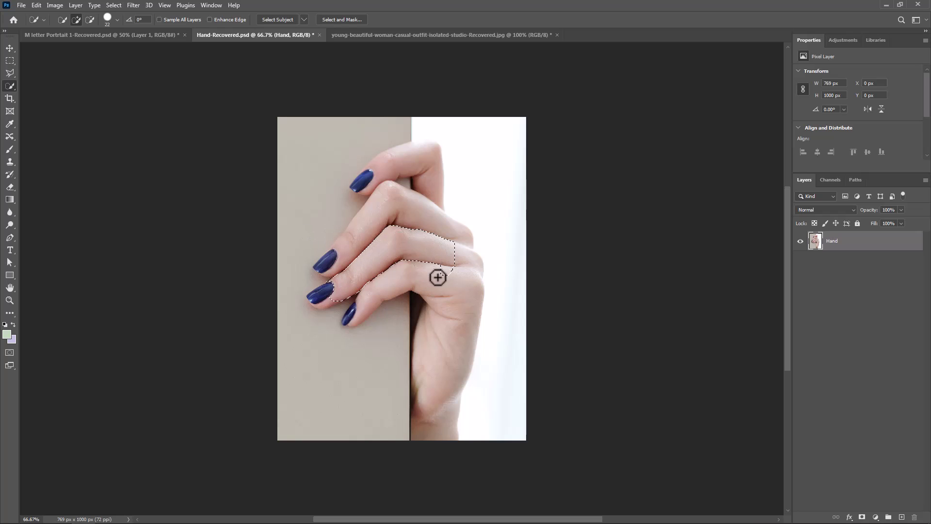
mouse_move(437, 278)
mouse_down()
mouse_move(445, 318)
mouse_move(432, 305)
mouse_move(430, 386)
mouse_move(429, 260)
mouse_move(412, 209)
mouse_up()
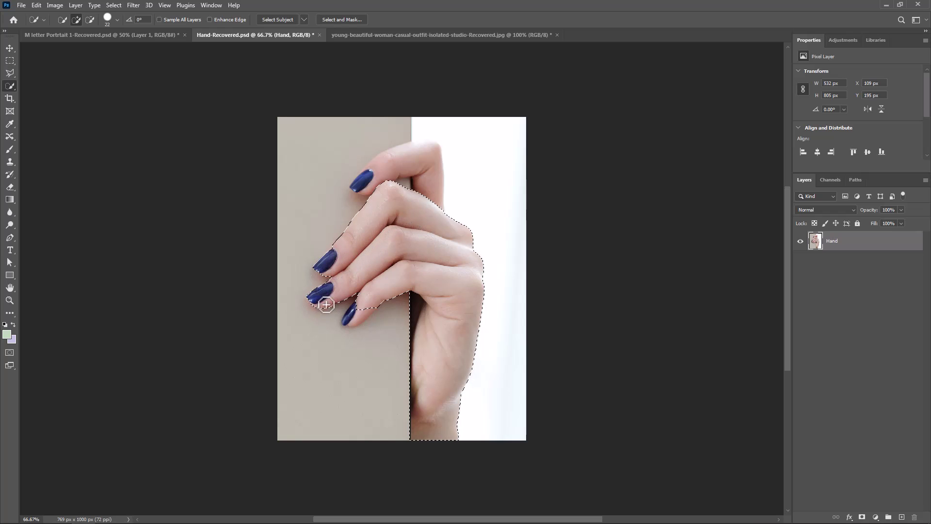
drag(326, 304, 356, 322)
mouse_move(432, 196)
mouse_down()
mouse_move(416, 162)
mouse_move(359, 181)
mouse_up()
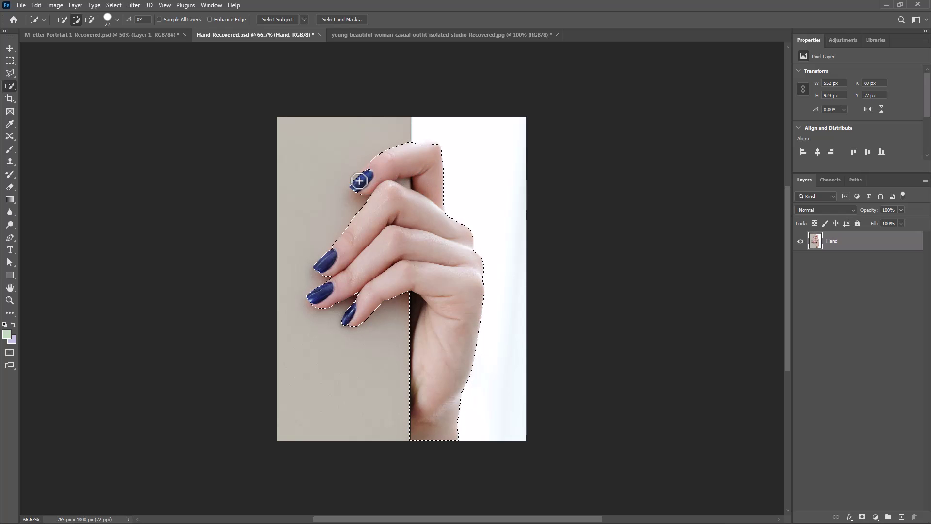
alt+click(408, 184)
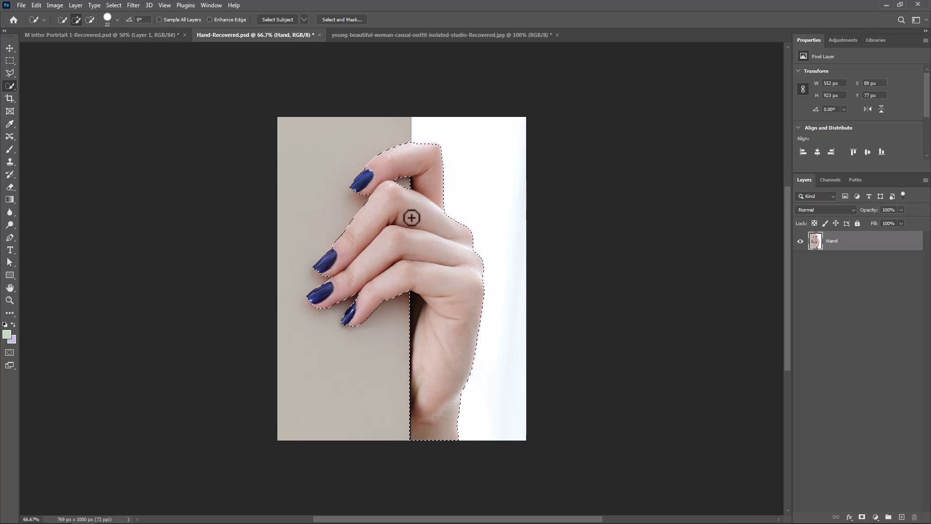
click(413, 266)
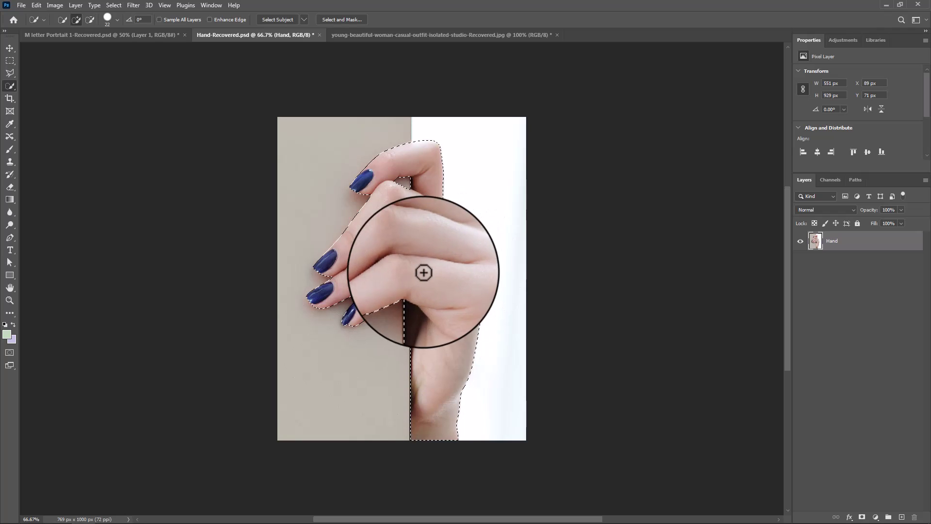
- Mask out the background around the selected hand and convert the Hand layer to a smart object
click(862, 517)
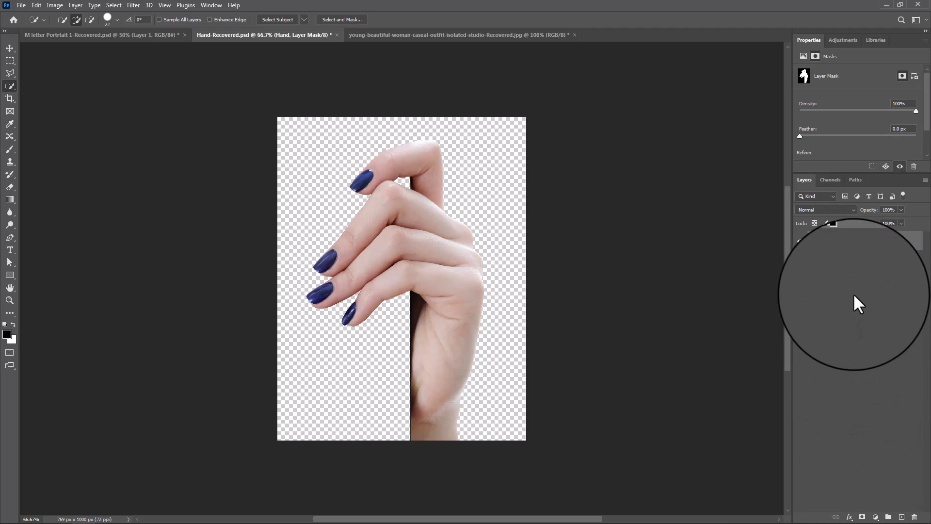
right_click(867, 249)
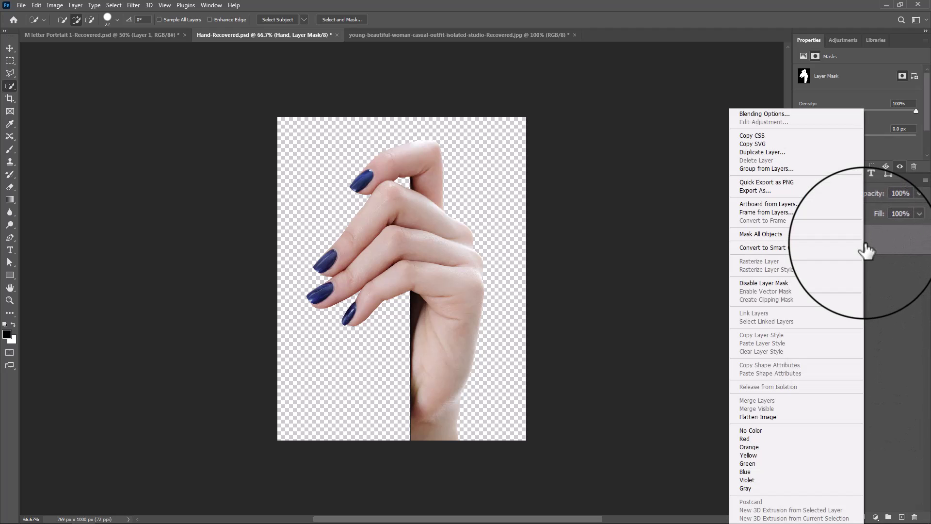
click(781, 252)
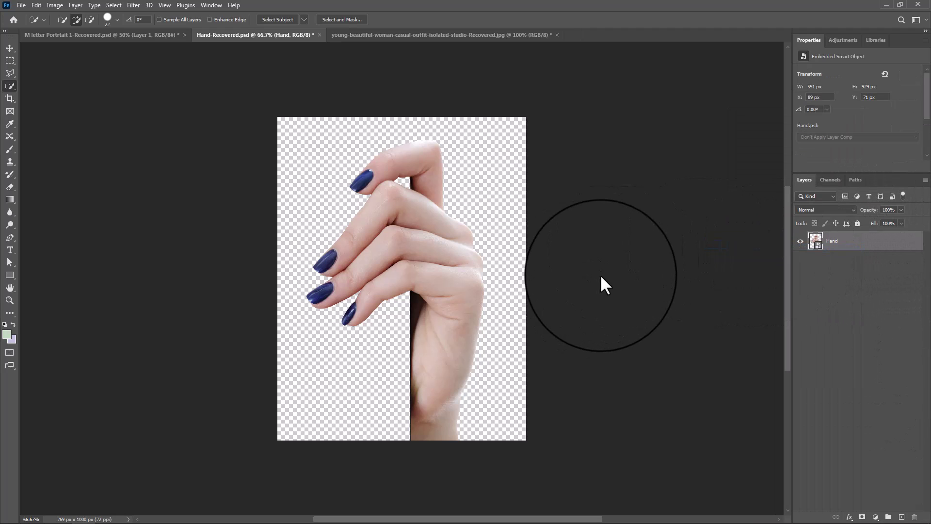
- Bring the hand into the M letter portrait document and flip it horizontally in Free Transform
key(v)
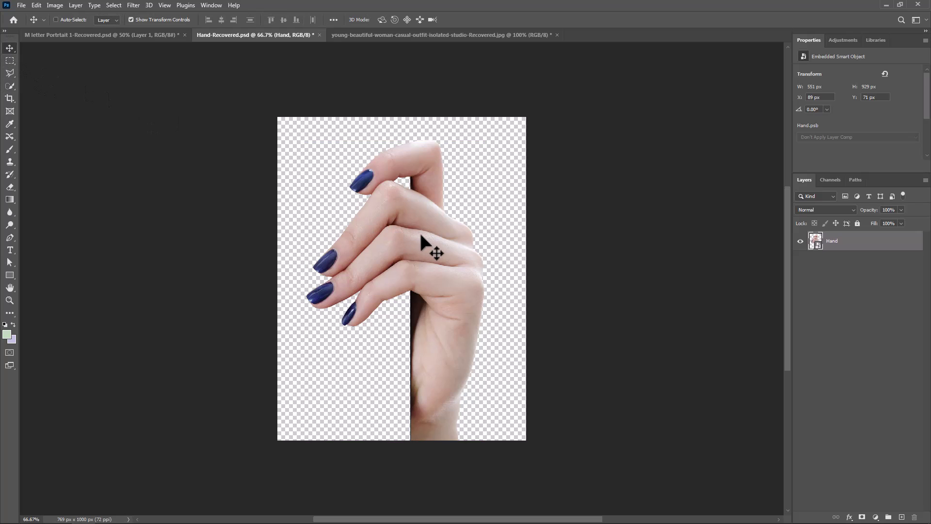
drag(426, 245, 377, 272)
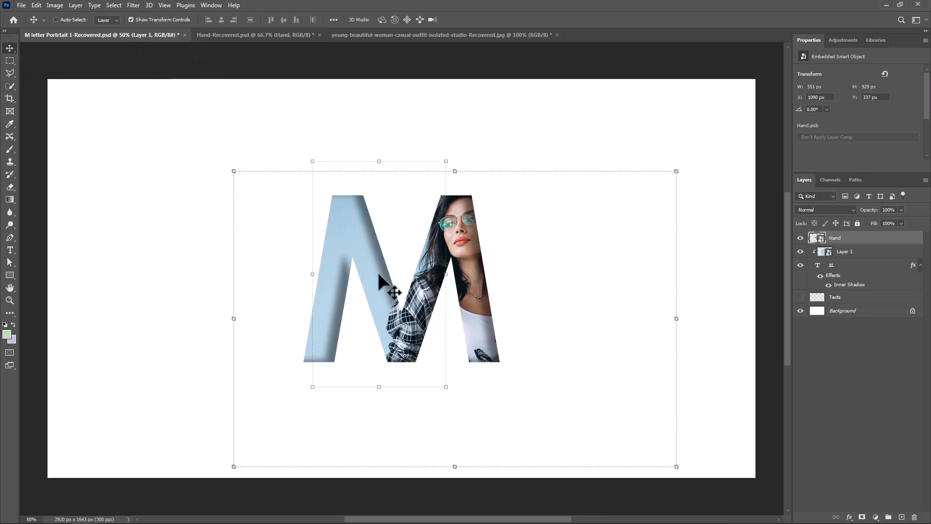
key(ctrl+t)
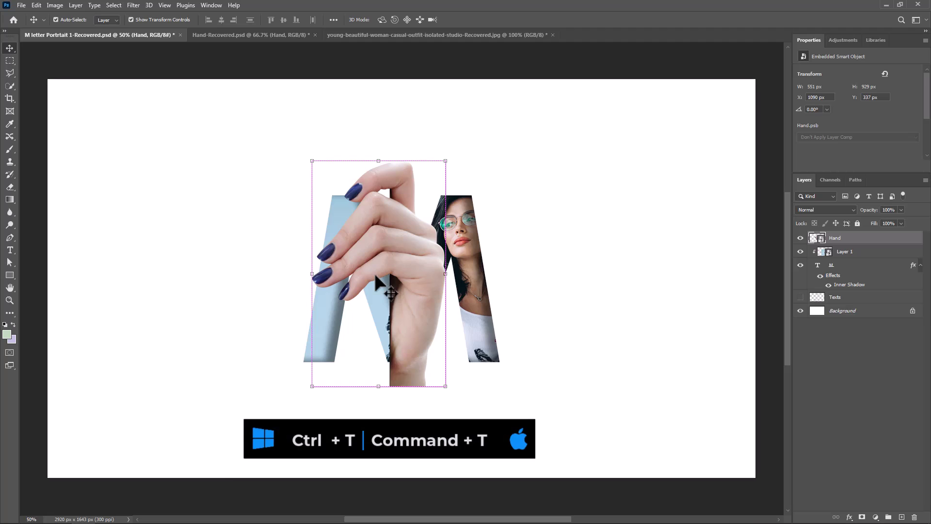
right_click(411, 243)
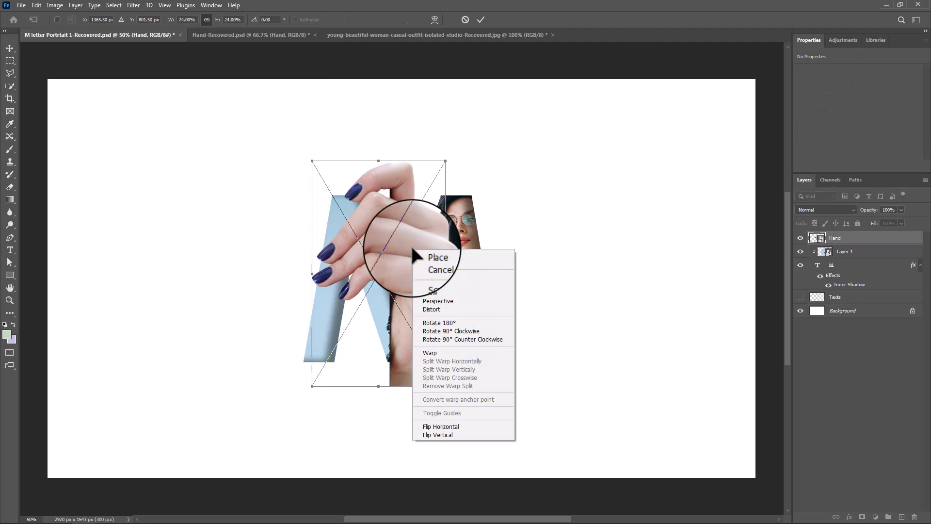
click(441, 426)
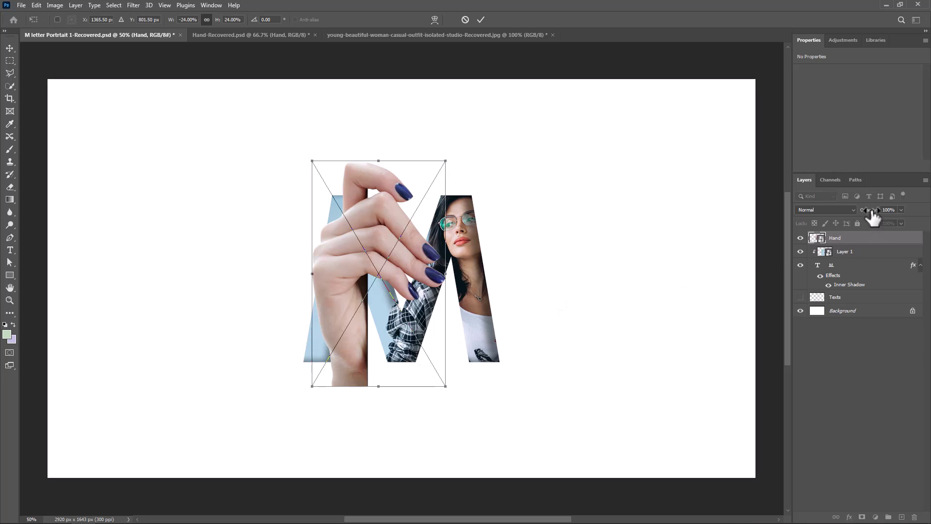
- Lower the Hand layer's opacity to 67%, scale the hand to about 6.24% and place it over the M's lower left leg
drag(871, 217, 858, 218)
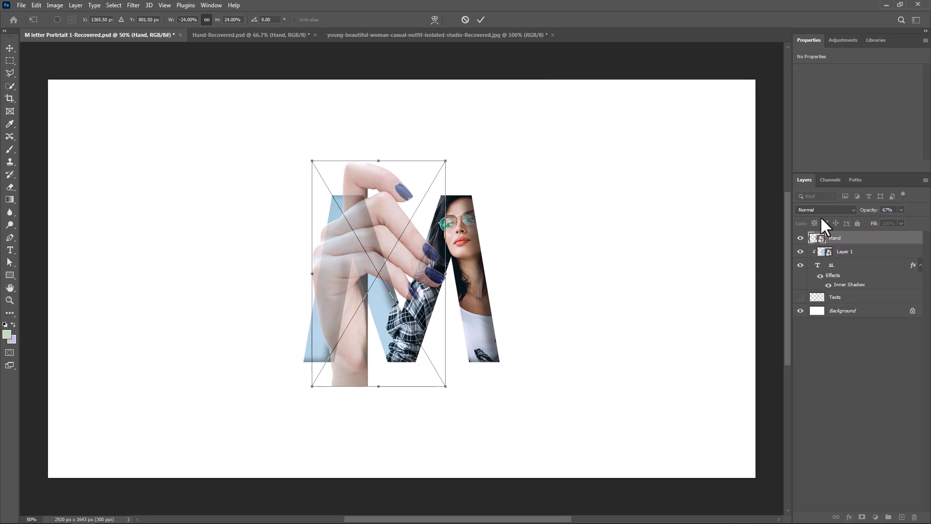
drag(378, 161, 383, 322)
drag(384, 359, 349, 330)
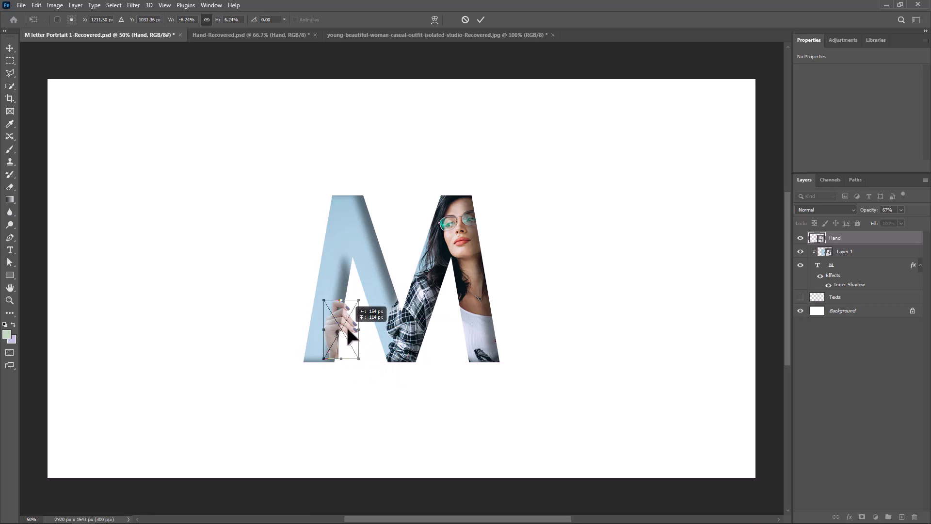
- Scale the hand to 5.84%, rotate it about 9° clockwise along the inner edge of the M's left leg, and apply the transform
scroll(347, 330, up, 4)
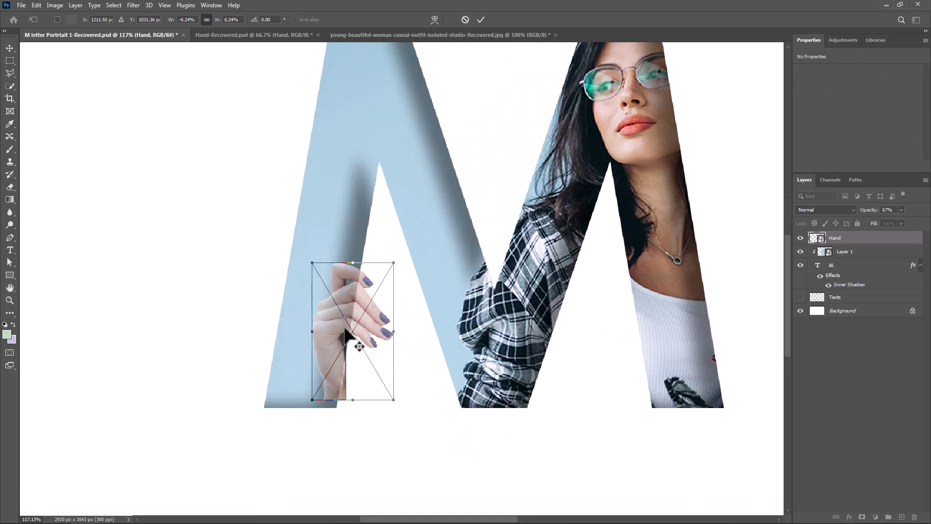
scroll(346, 330, up, 1)
drag(359, 330, 350, 339)
scroll(355, 326, up, 1)
scroll(356, 333, up, 1)
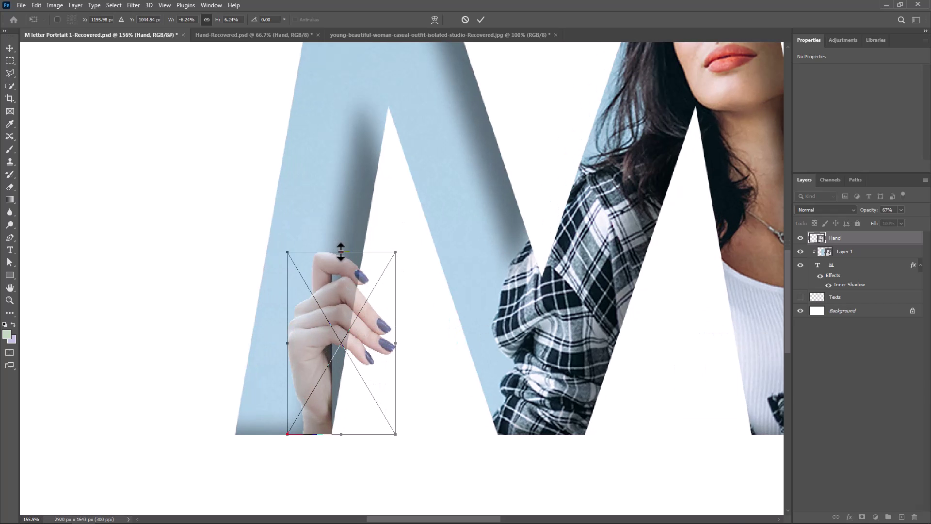
drag(341, 252, 339, 261)
drag(343, 351, 342, 357)
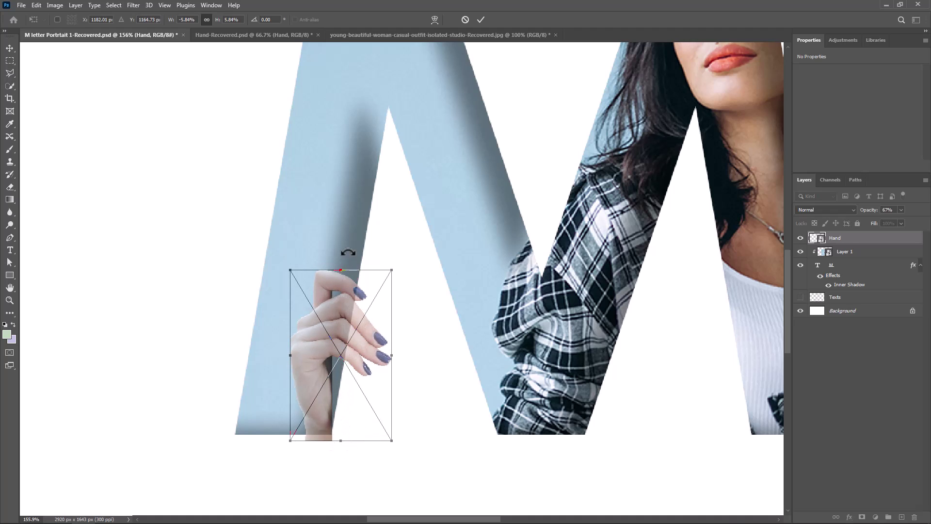
drag(347, 252, 376, 251)
click(480, 19)
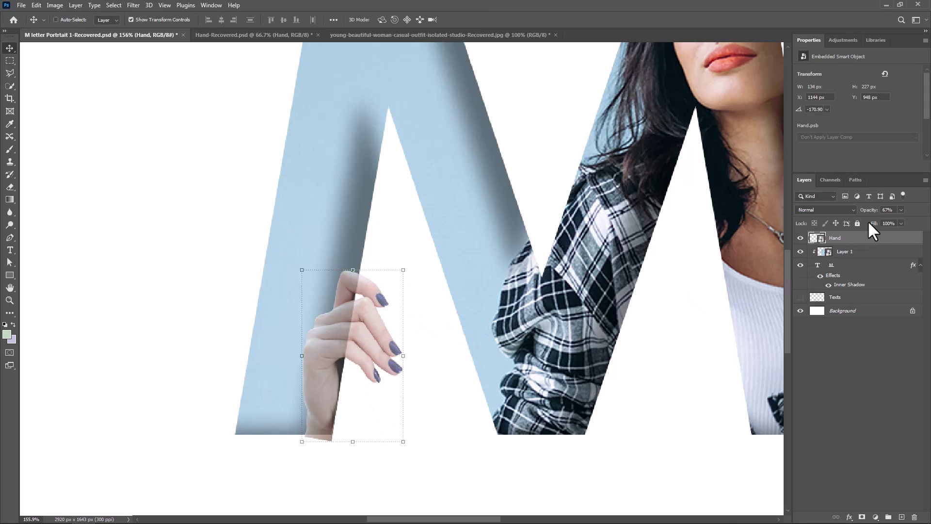
- Set the Hand layer's opacity to 100% and mask off the wrist below the M's base with a 65 px Hard Round brush
drag(877, 213, 915, 214)
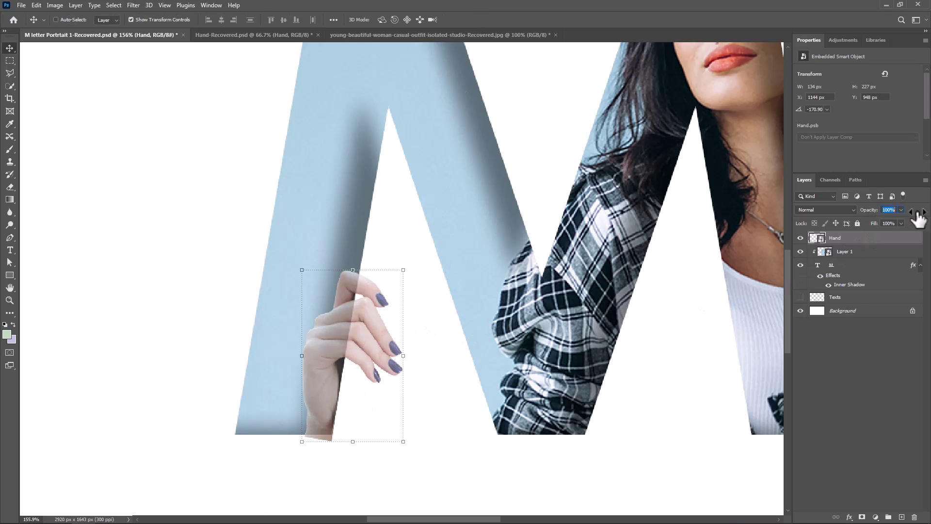
click(862, 517)
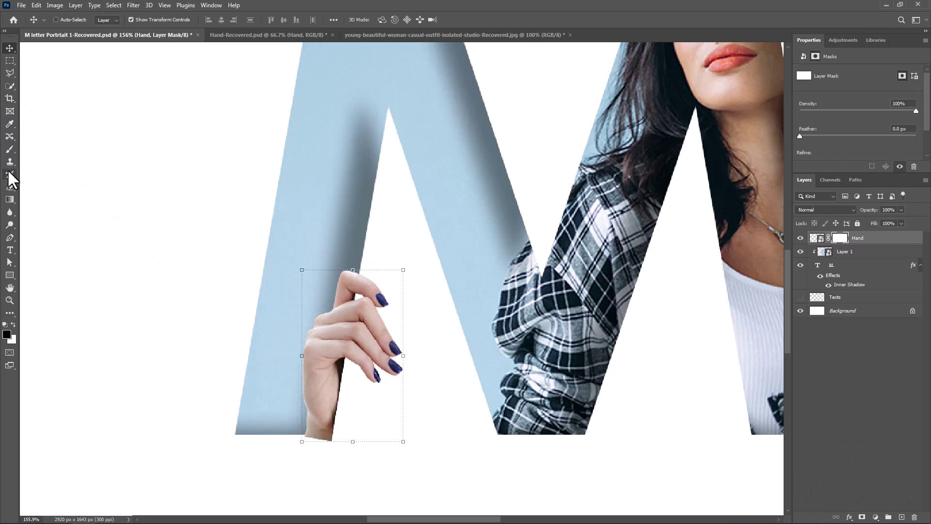
click(10, 149)
right_click(294, 335)
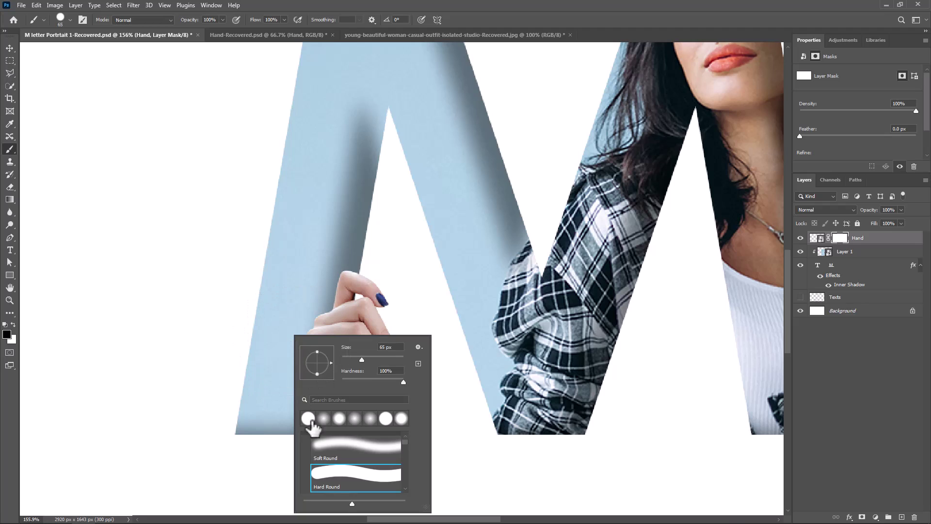
double_click(334, 480)
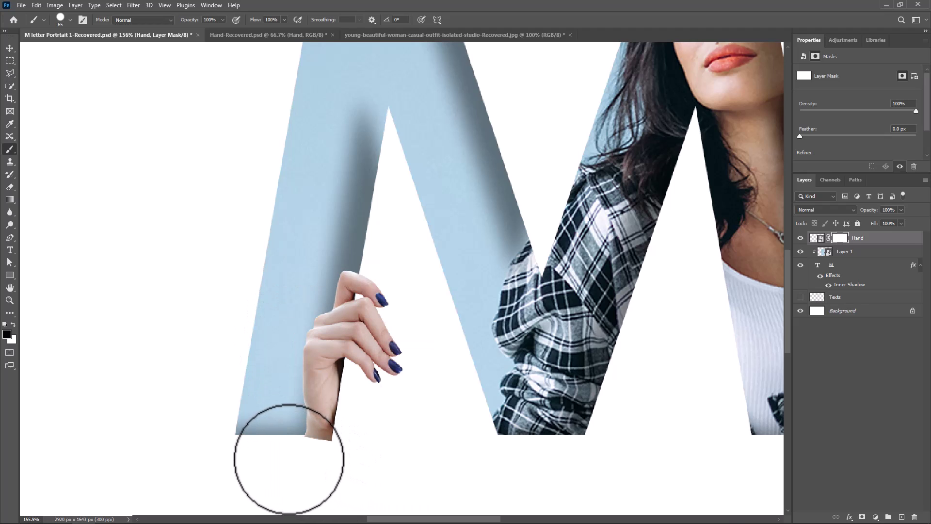
mouse_move(288, 459)
mouse_down()
mouse_move(363, 461)
mouse_move(289, 461)
mouse_up()
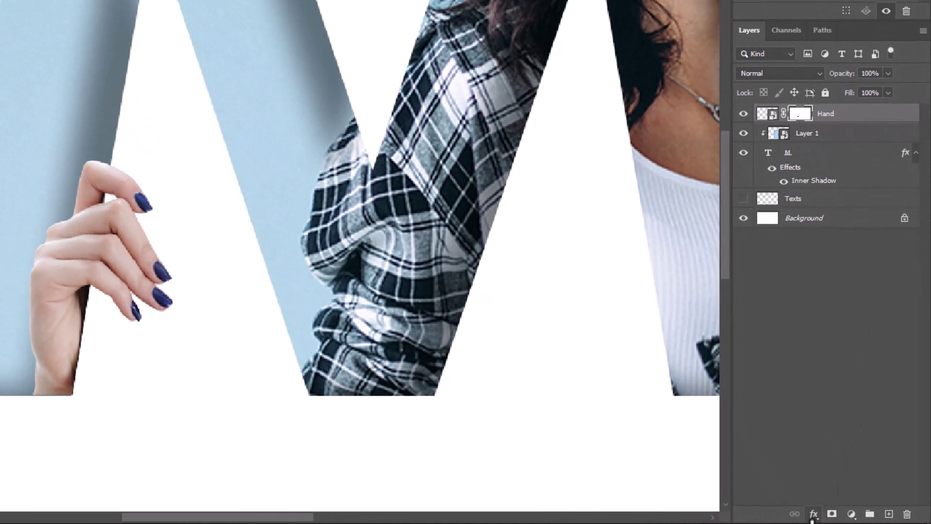
- Add a drop shadow to the Hand layer and set its color to black (000000)
click(849, 517)
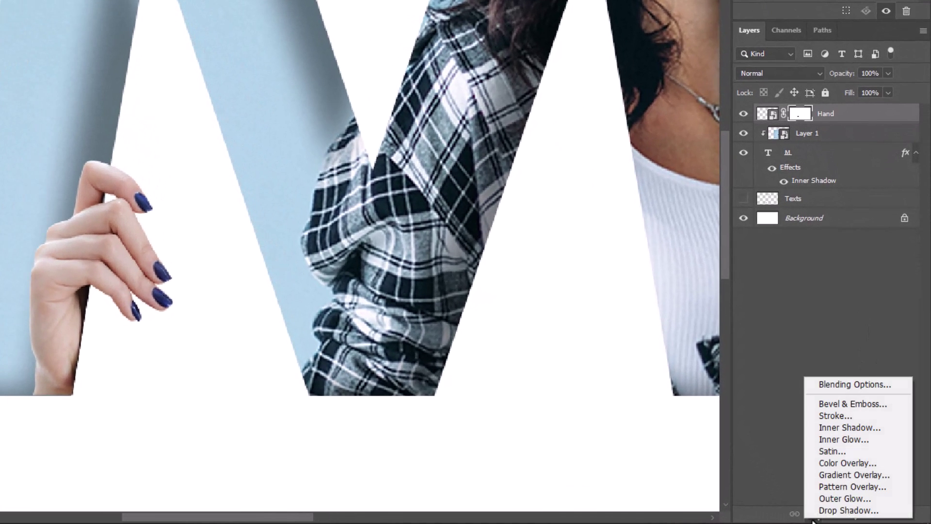
click(844, 510)
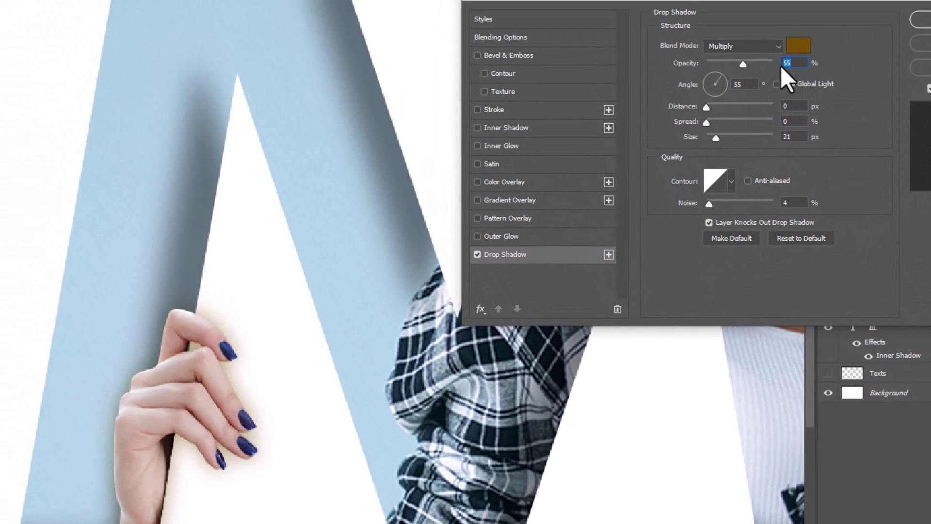
click(795, 46)
text(000000)
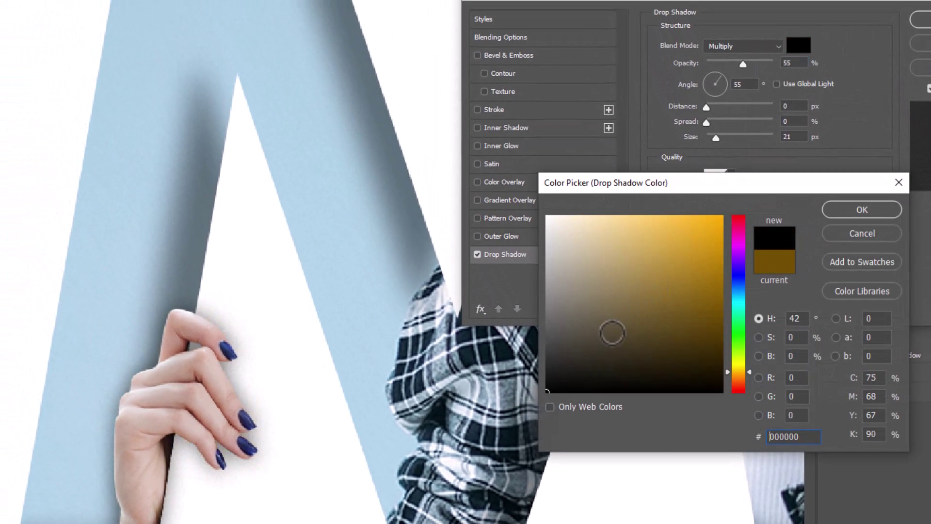
click(849, 210)
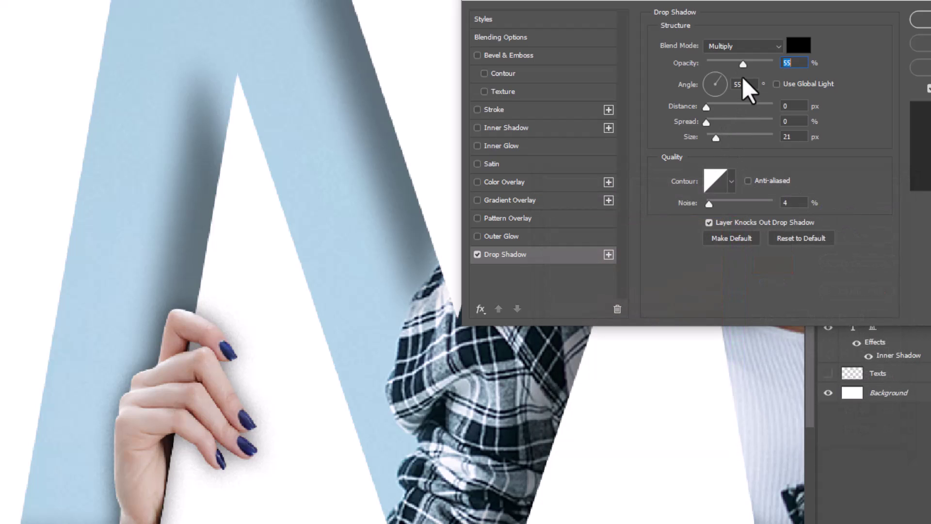
- Give the drop shadow 48% opacity, 5 px distance, 5 px size and 0% noise, and apply the layer style
drag(743, 65, 755, 65)
drag(709, 207, 703, 208)
drag(726, 136, 711, 136)
drag(229, 406, 230, 410)
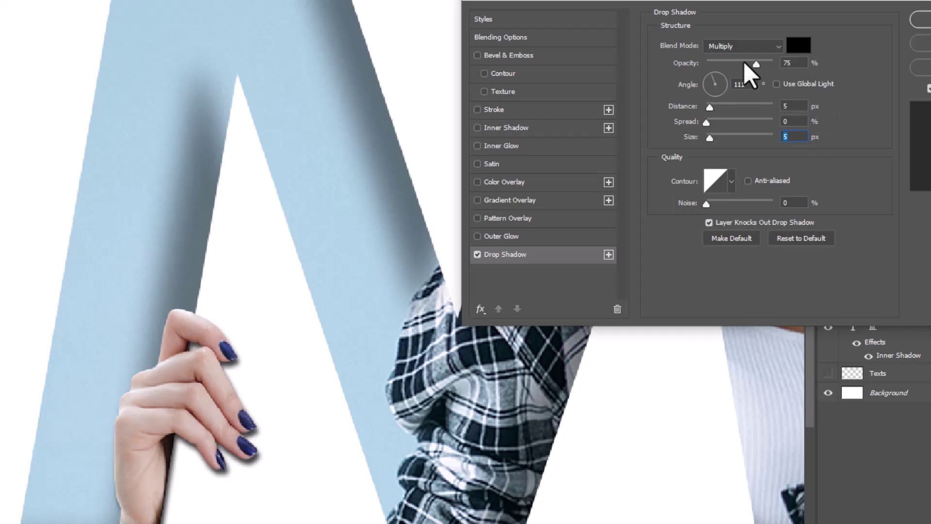
drag(756, 64, 738, 65)
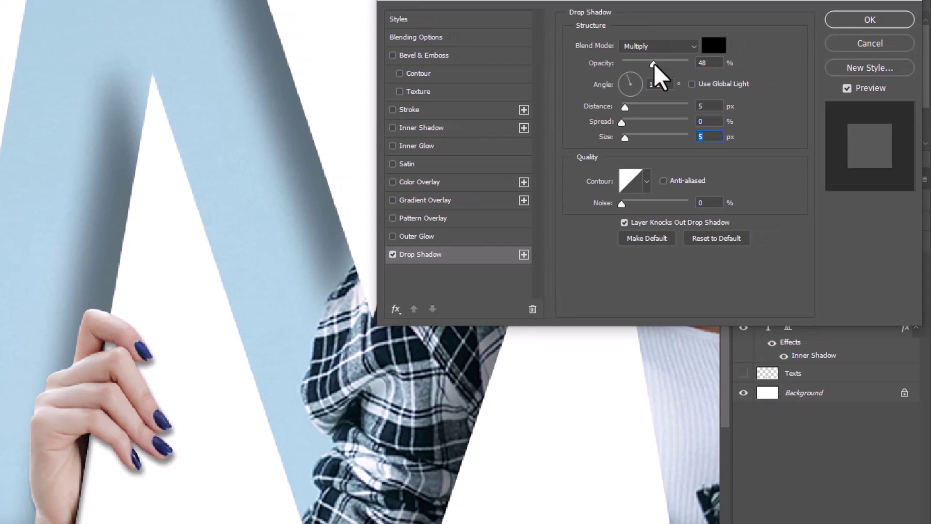
click(867, 20)
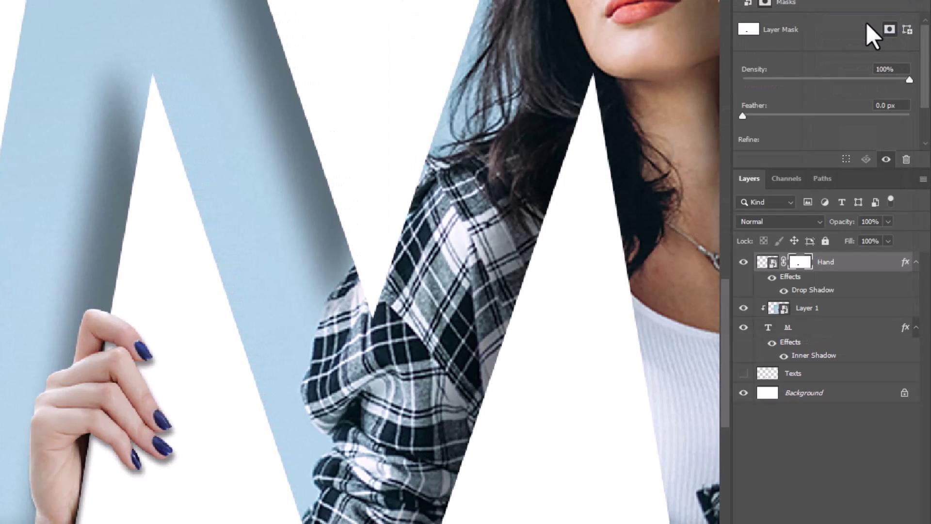
- Separate the Hand's drop shadow into its own layer and mask off the shadow around the wrist base and back of the hand
right_click(808, 294)
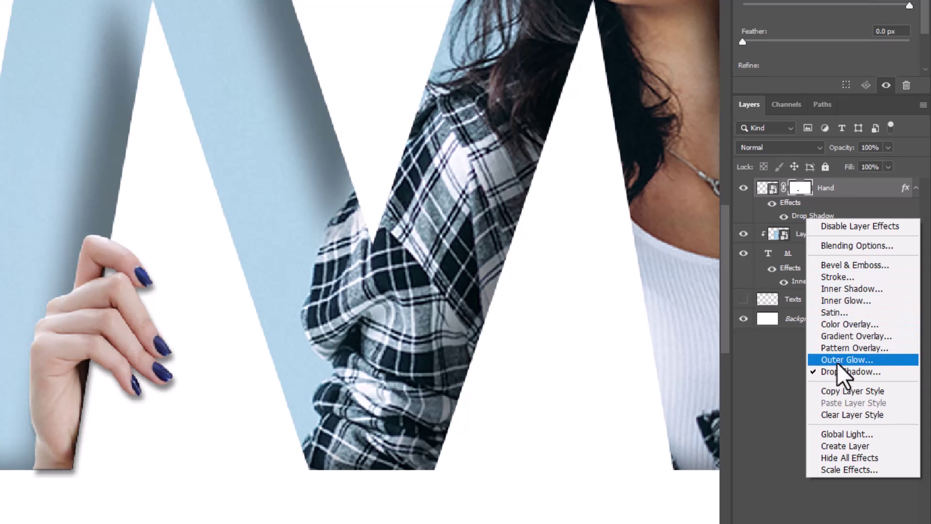
click(841, 444)
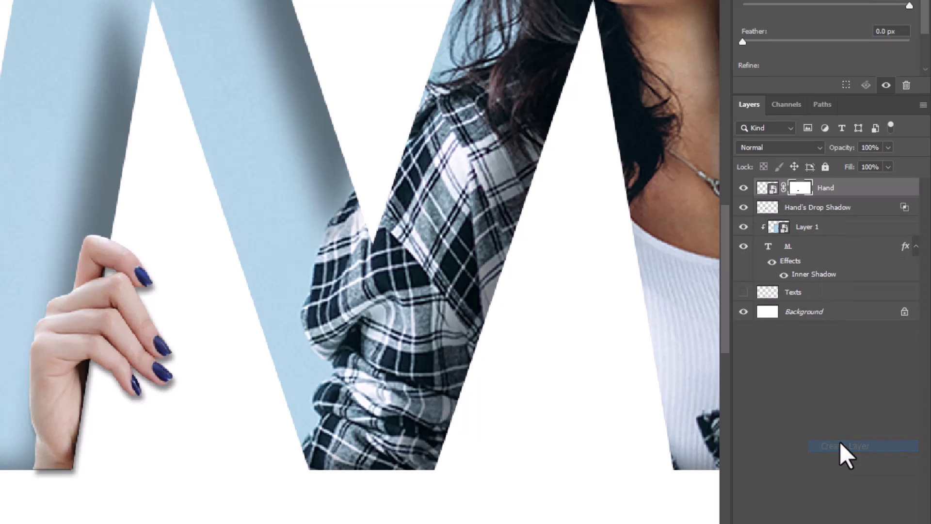
click(816, 209)
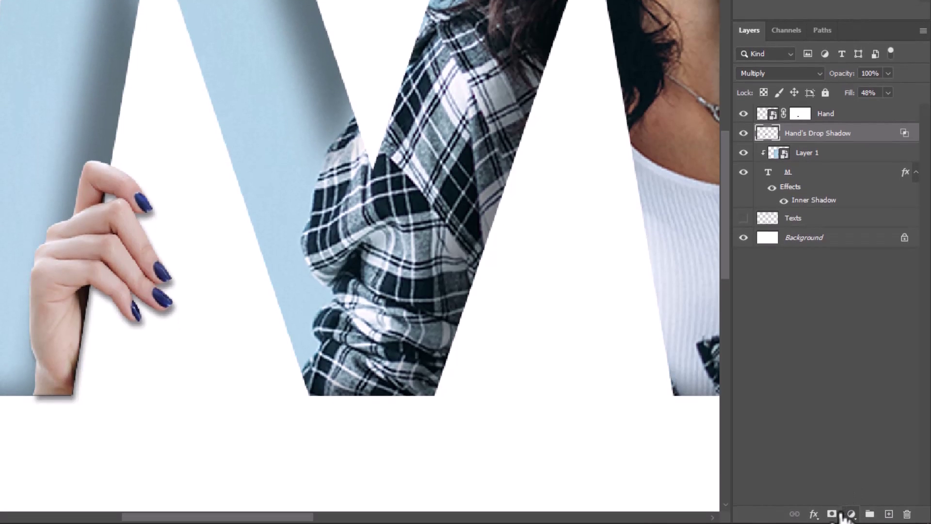
click(831, 514)
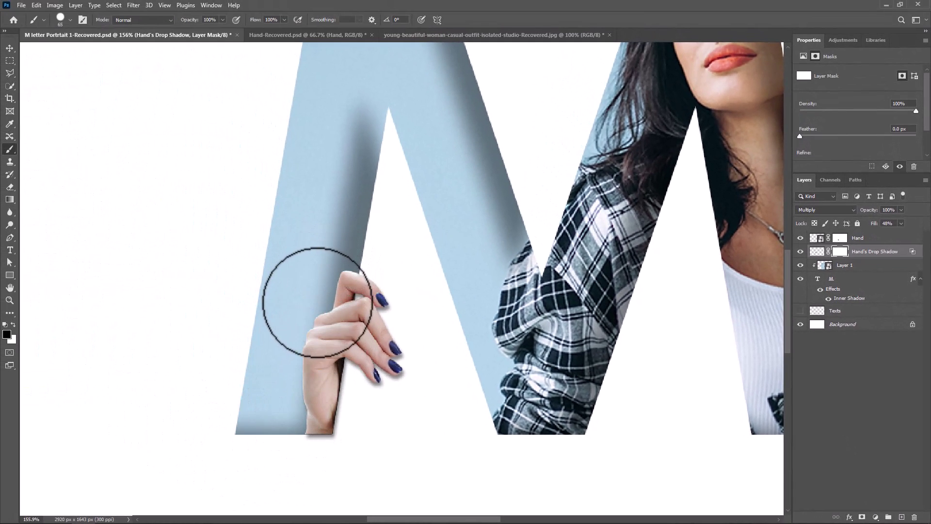
mouse_move(295, 376)
mouse_down()
mouse_move(291, 433)
mouse_move(319, 456)
mouse_move(346, 461)
mouse_move(284, 464)
mouse_up()
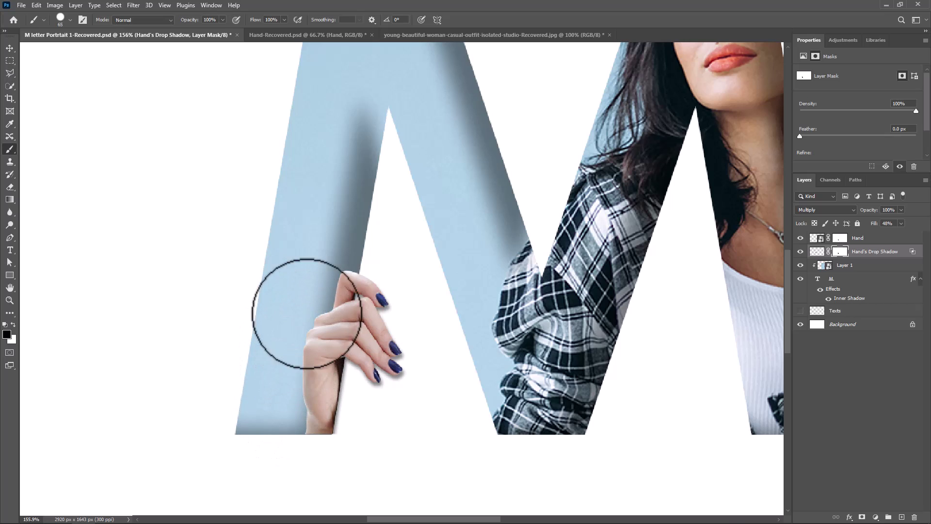
mouse_move(322, 271)
mouse_down()
mouse_move(276, 295)
mouse_move(296, 291)
mouse_up()
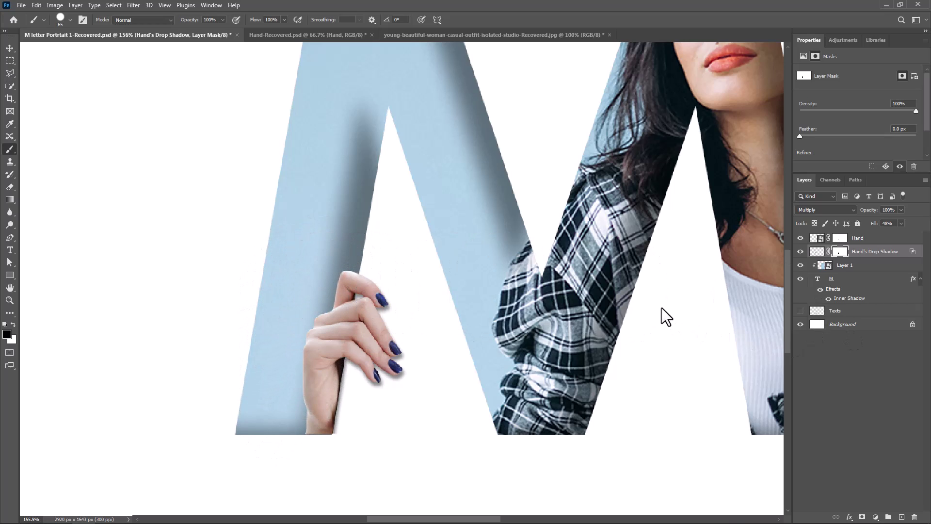
- Add a Hue/Saturation adjustment above the Hand layer, clip it to the hand, and set its saturation to +31
mouse_move(672, 255)
mouse_down()
mouse_move(592, 316)
mouse_move(601, 305)
mouse_up()
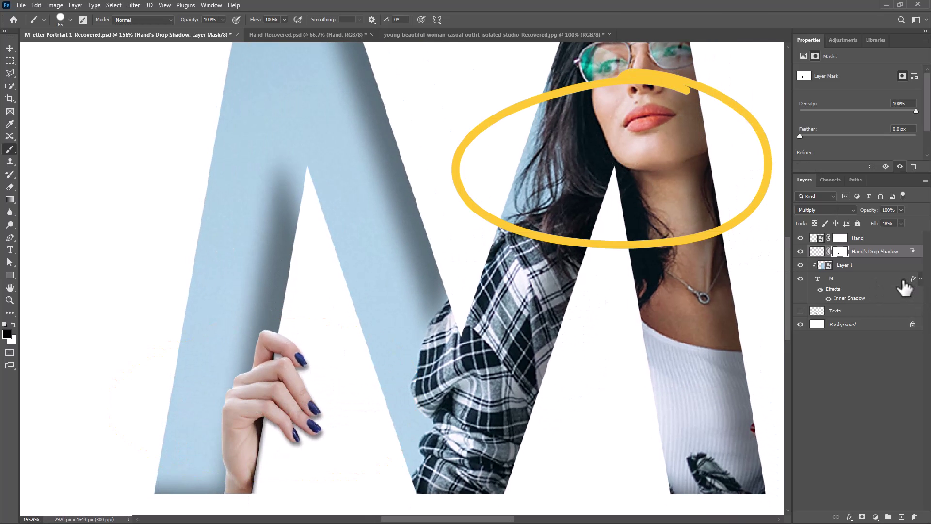
click(881, 240)
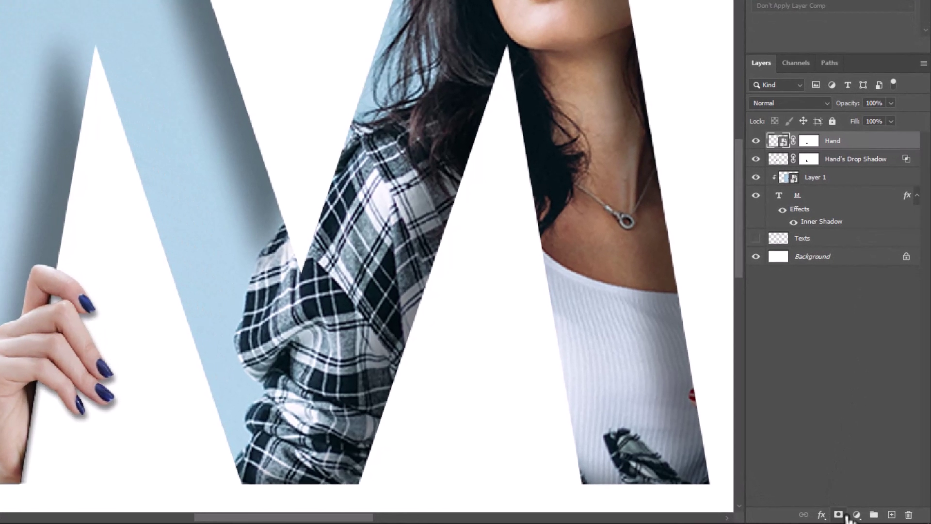
click(875, 517)
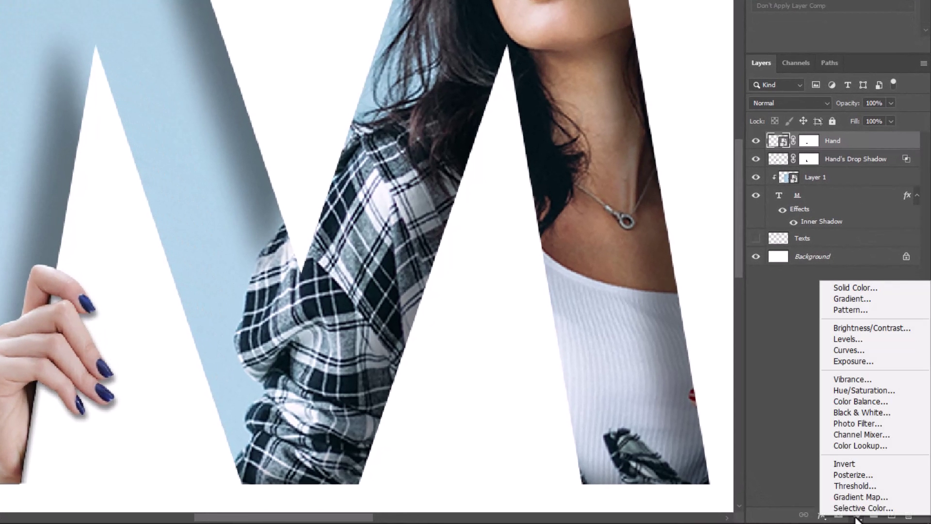
click(851, 392)
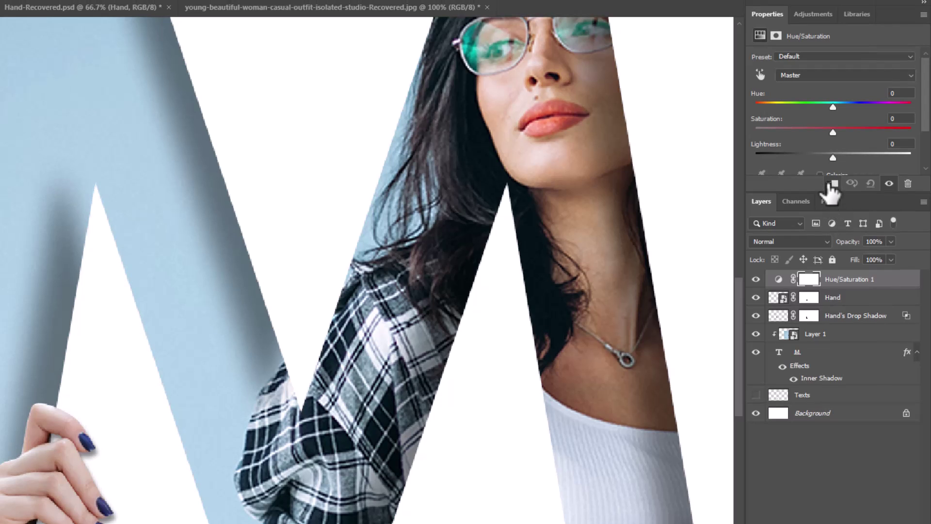
click(833, 184)
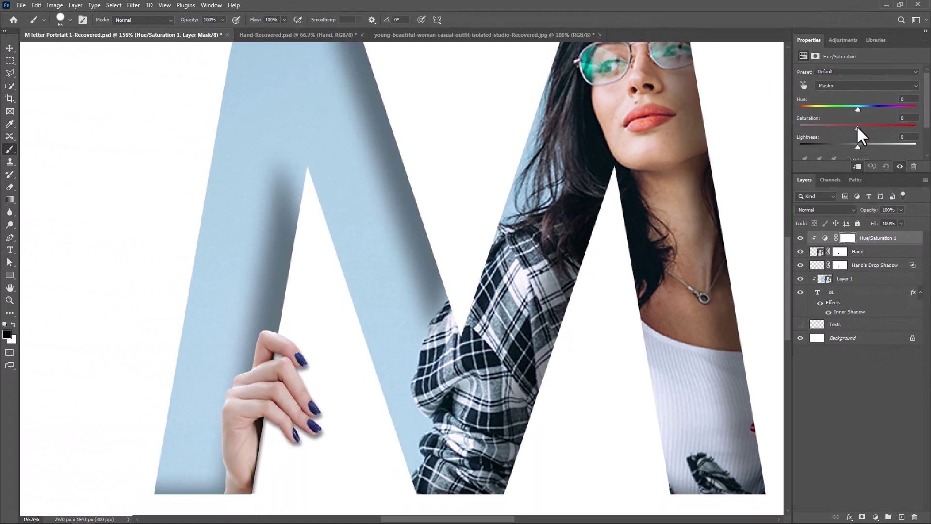
drag(857, 127, 862, 128)
- Make the Texts layer with the words LETTER and PORTRAIT visible and select it
key(ctrl+0)
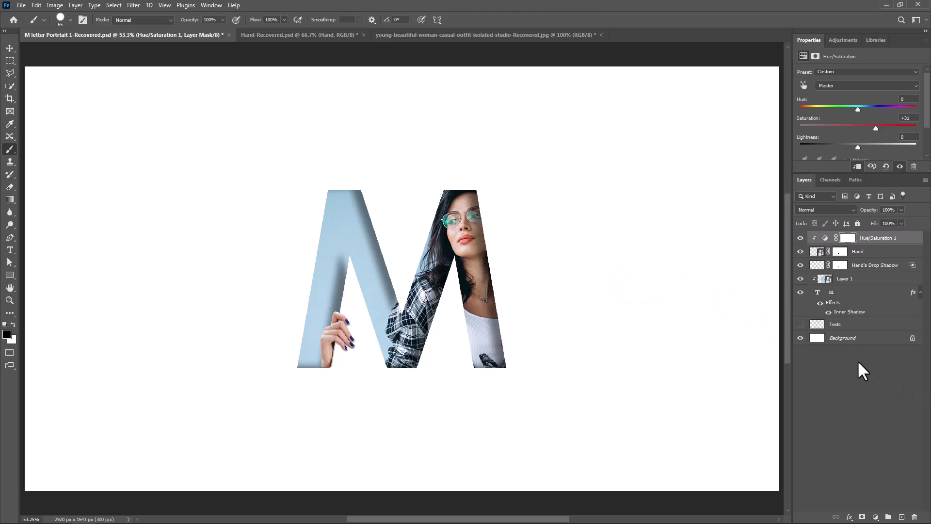
click(800, 325)
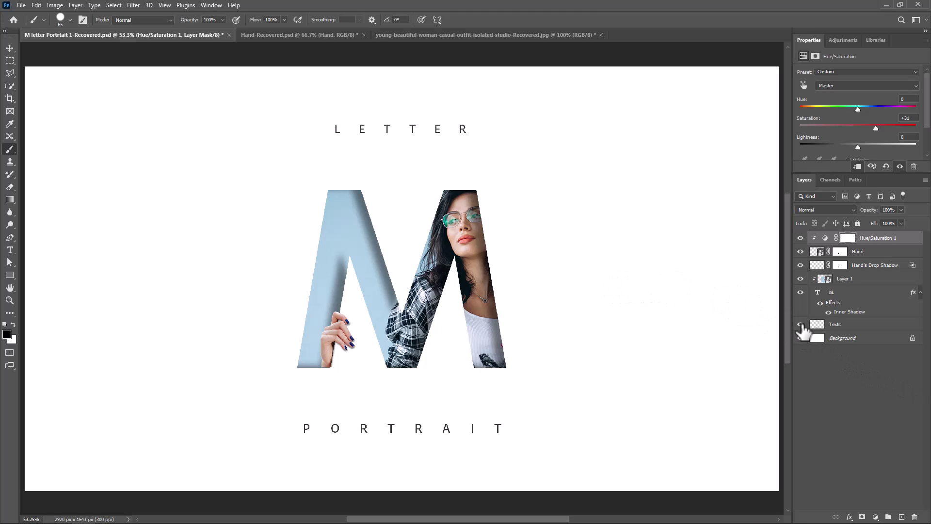
click(846, 325)
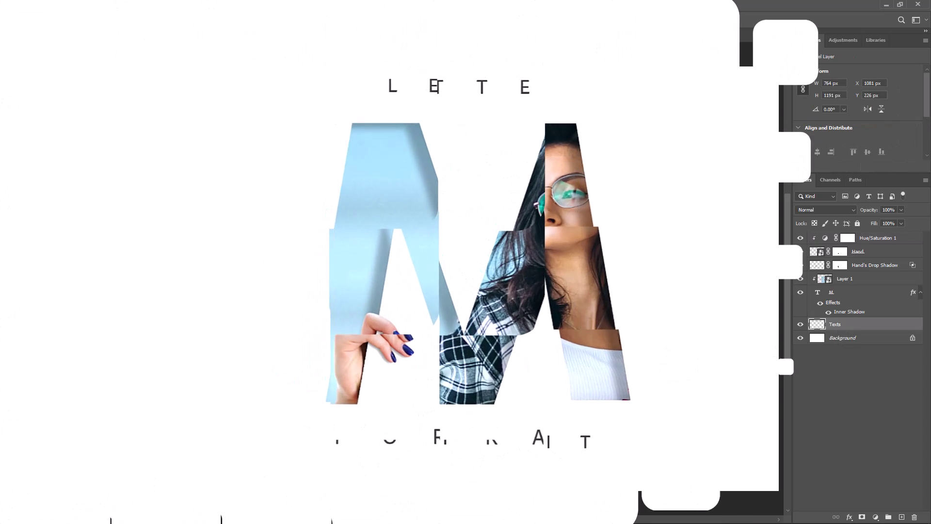